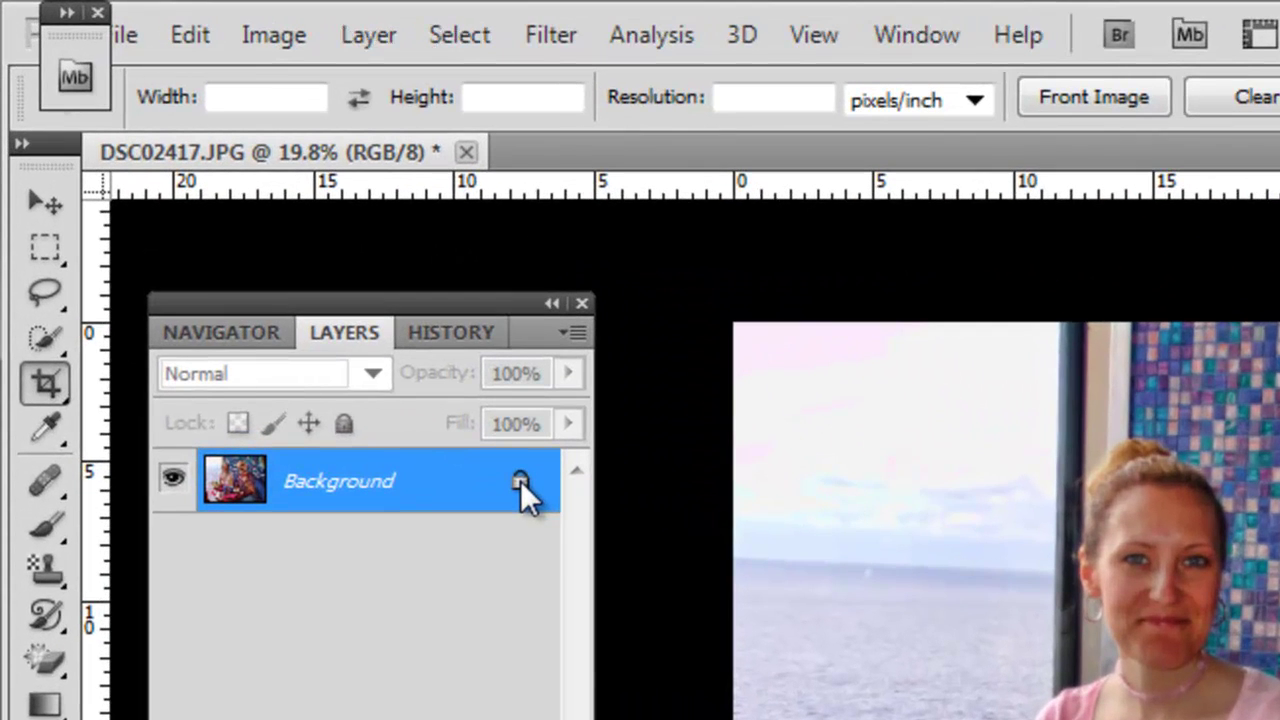
Remove the Background layer's lock so the photo becomes an editable Layer 0
left_click_drag(520, 481, 494, 719)
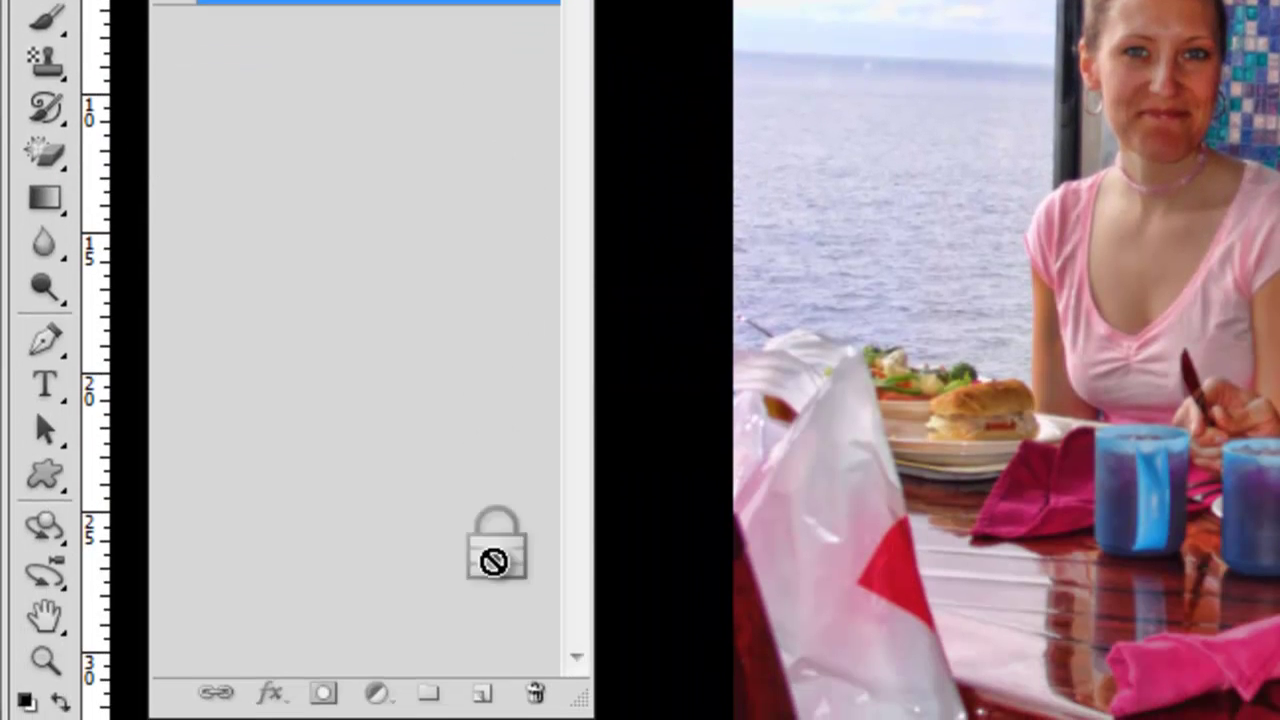
left_click_drag(494, 561, 535, 697)
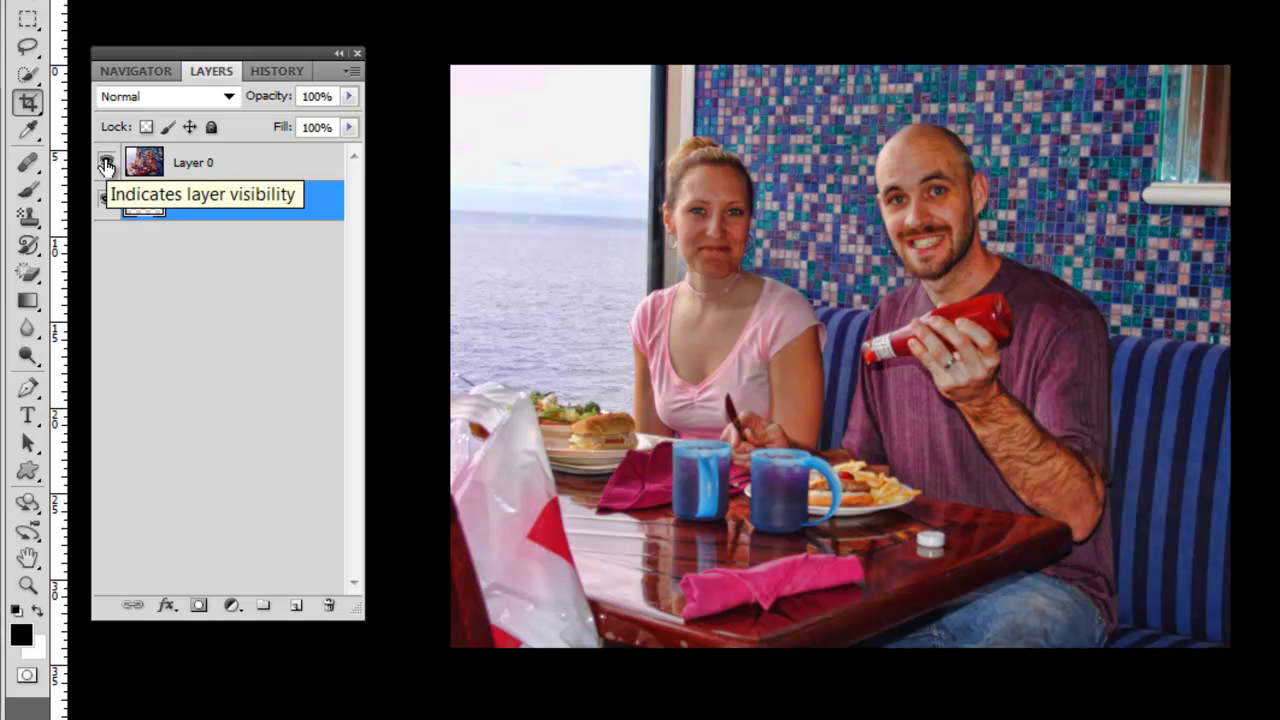
Hide Layer 0 and set the foreground colour to light cyan a2eaee
left_click(106, 164)
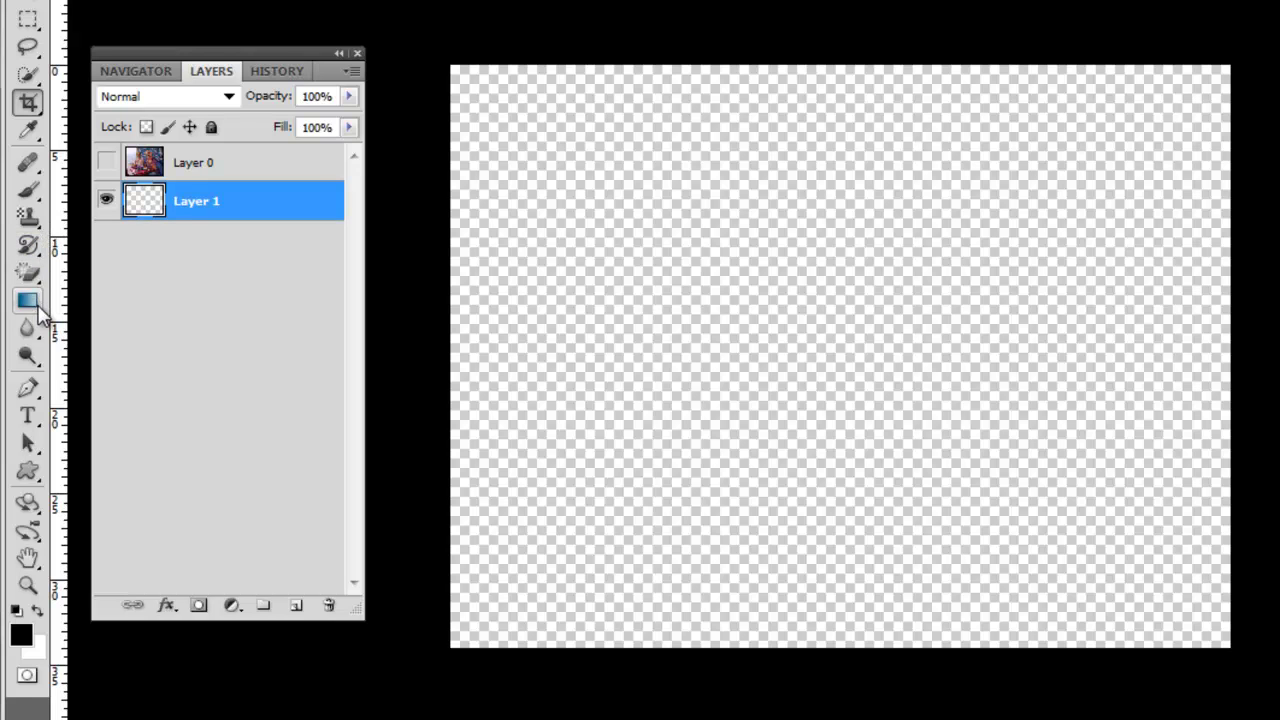
left_click(22, 636)
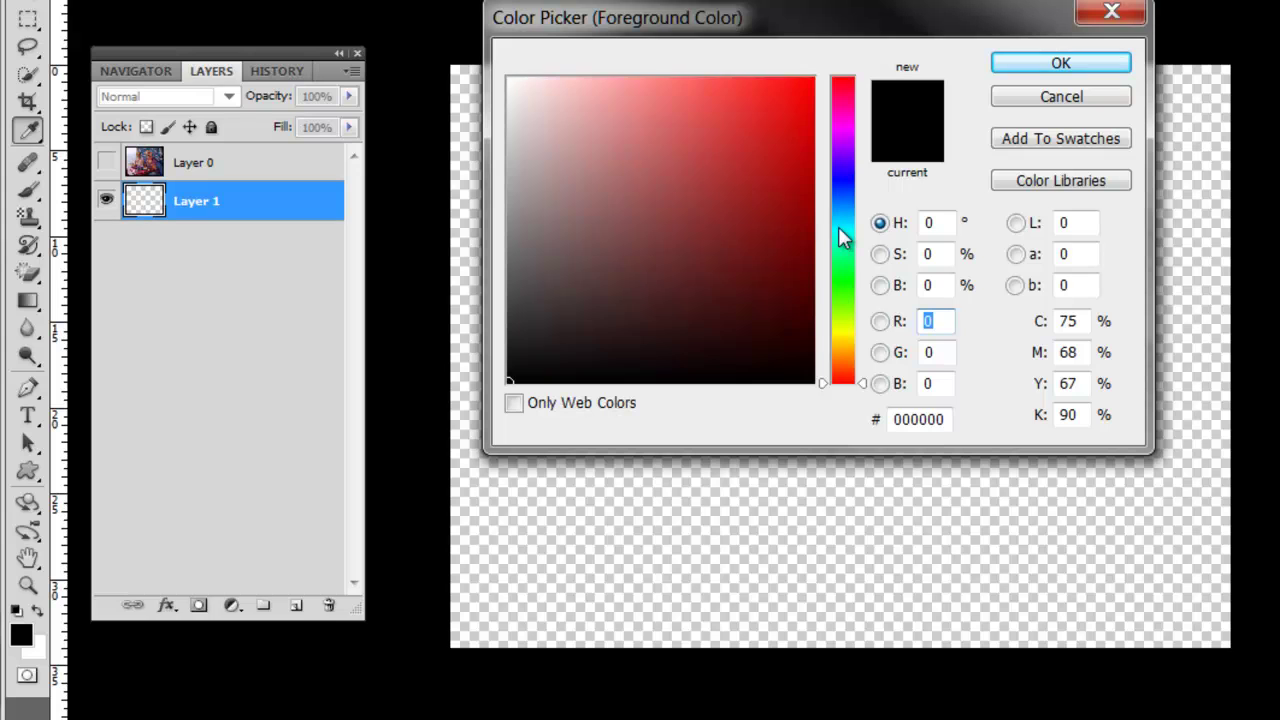
left_click(840, 227)
left_click(603, 97)
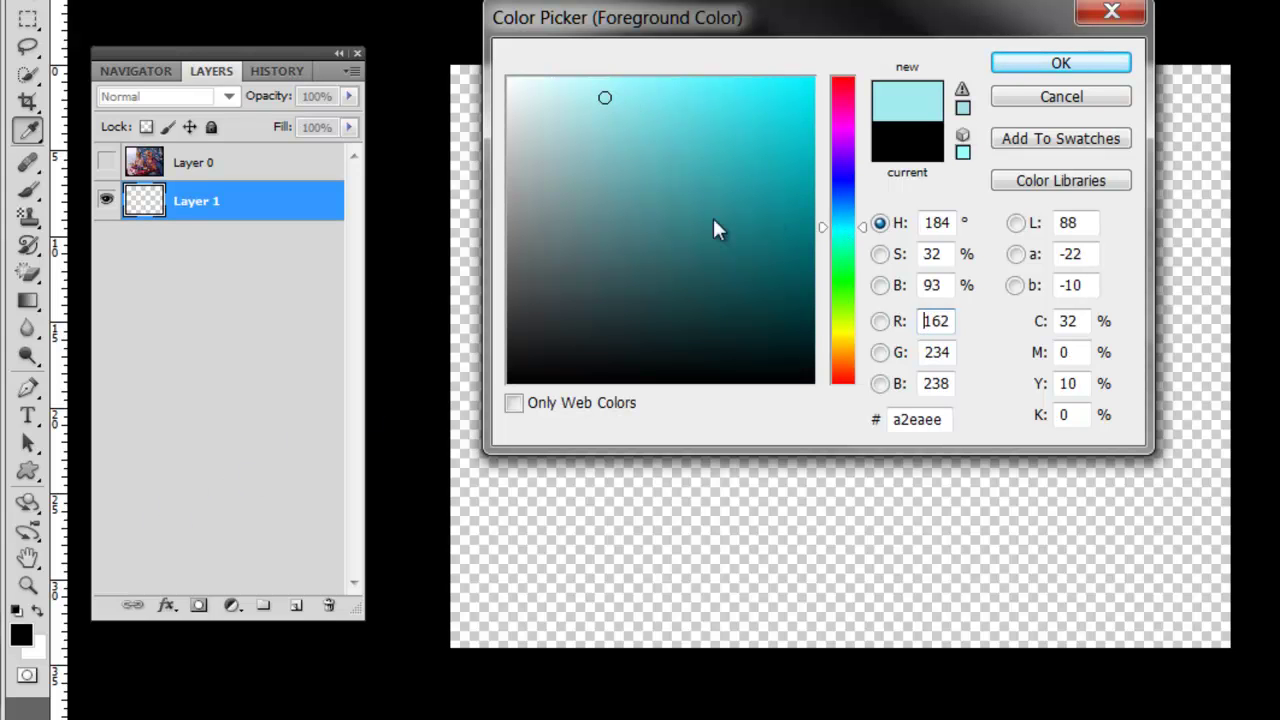
left_click(1017, 68)
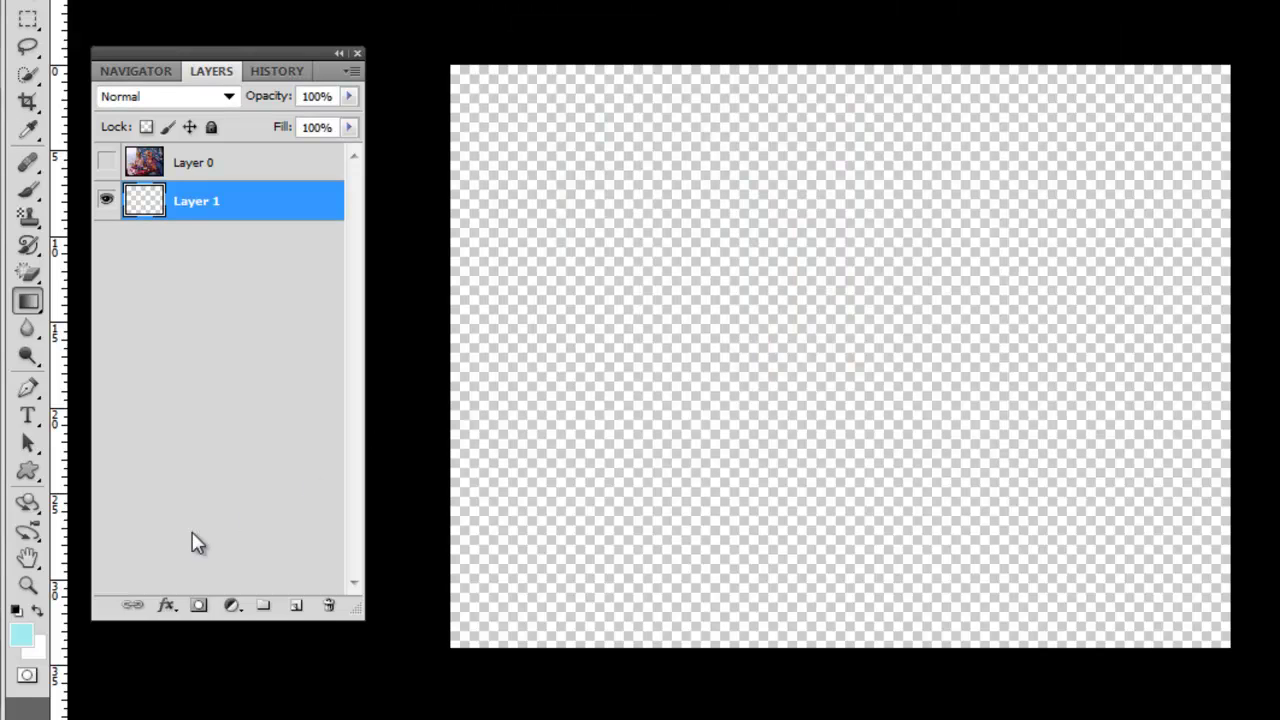
Set the background colour to a medium blue
left_click(37, 651)
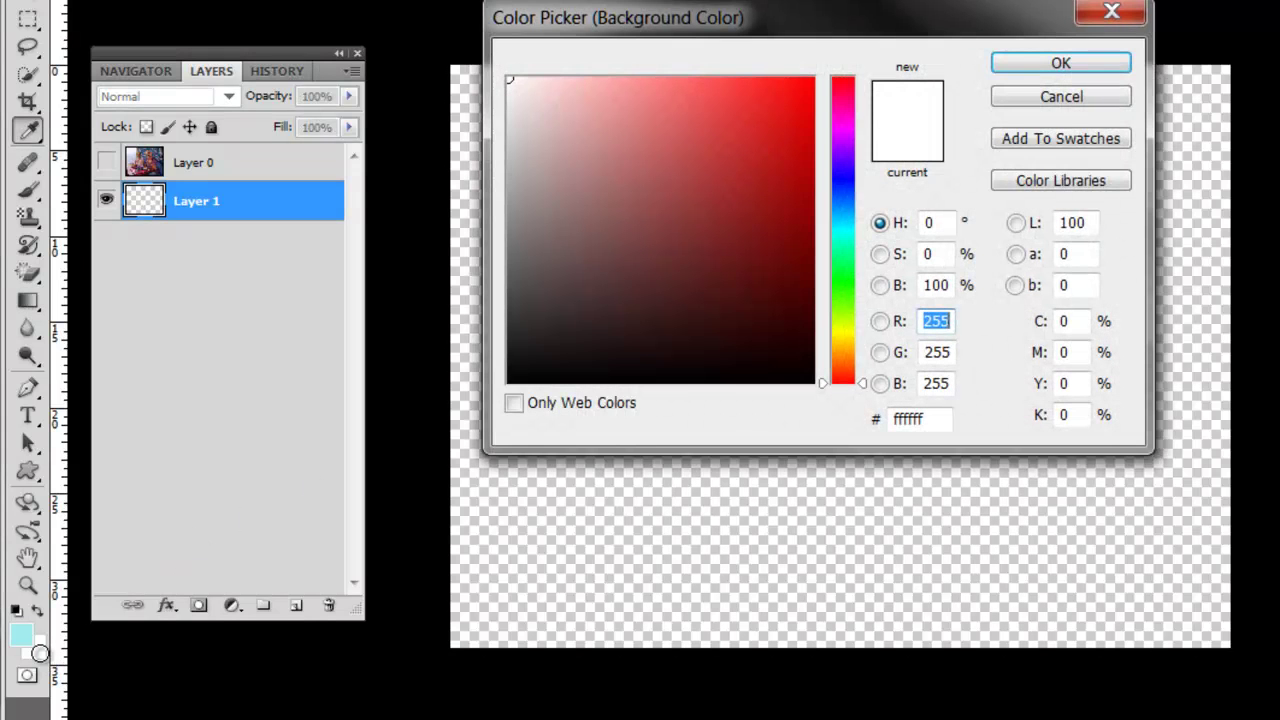
left_click(843, 203)
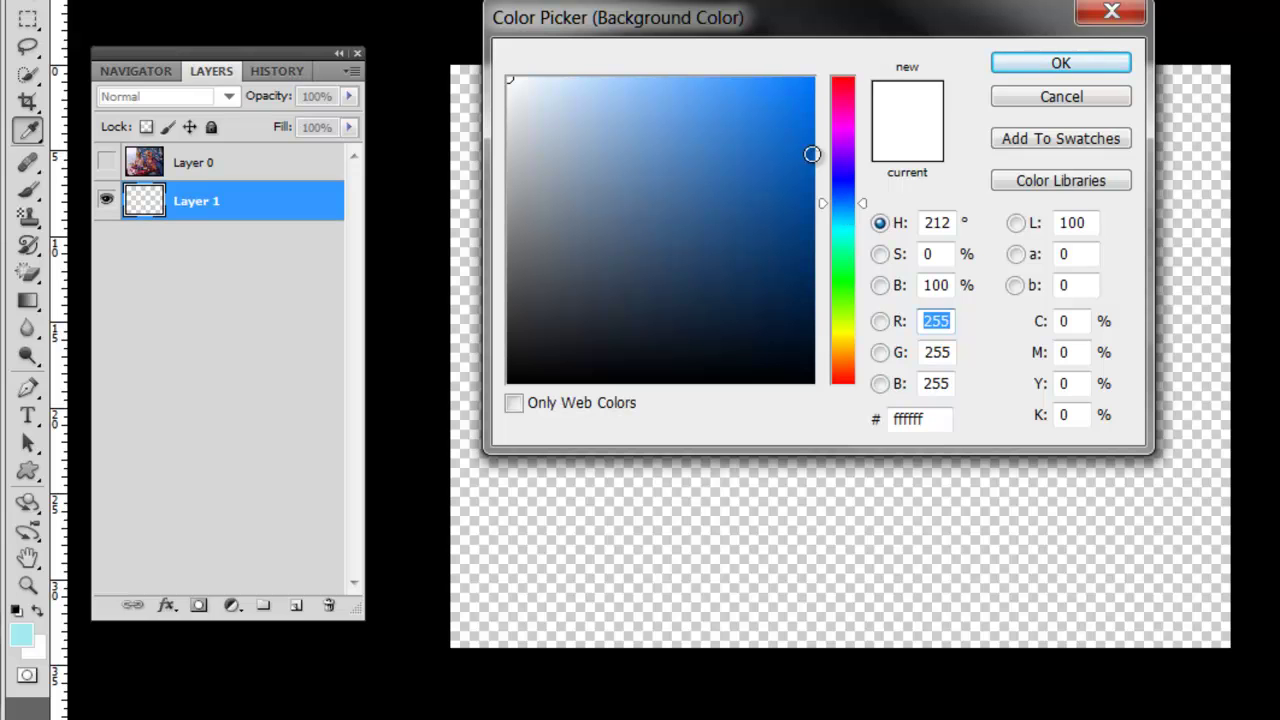
left_click(741, 100)
left_click(1058, 66)
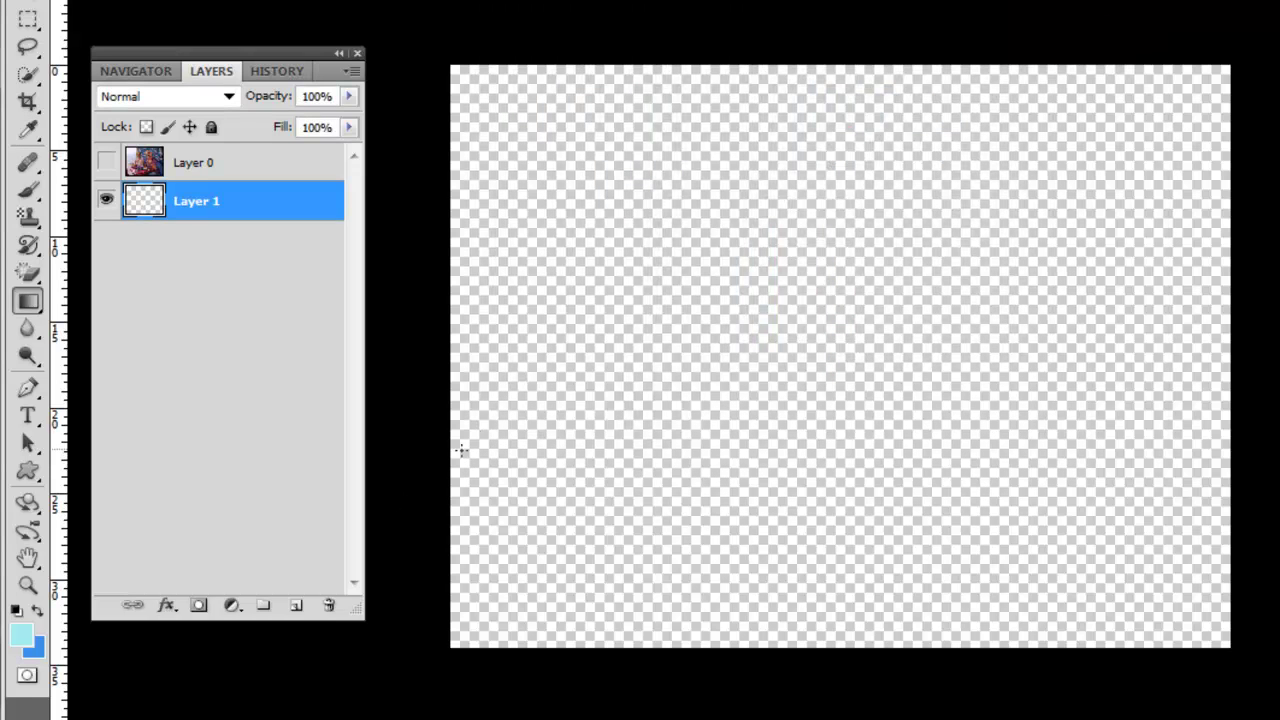
Fill Layer 1 with a vertical gradient, medium blue at the bottom to light cyan at the top
left_click_drag(450, 446, 1164, 270)
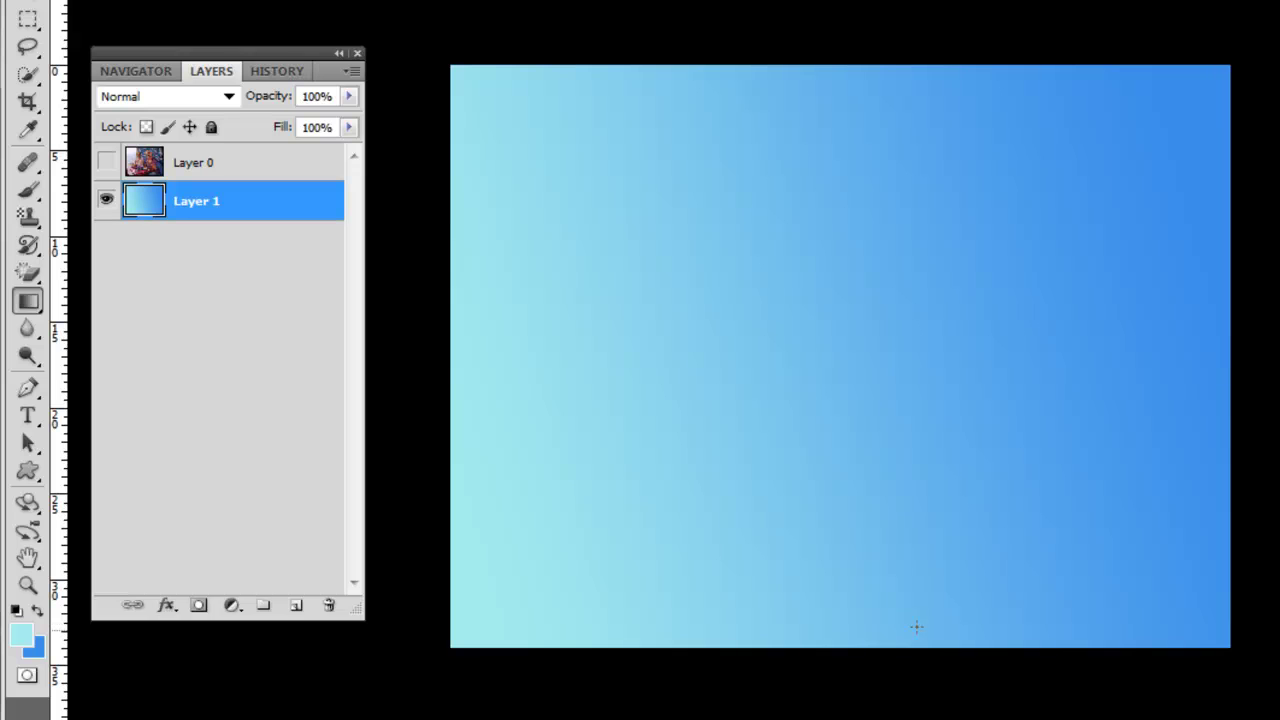
left_click_drag(916, 627, 916, 550)
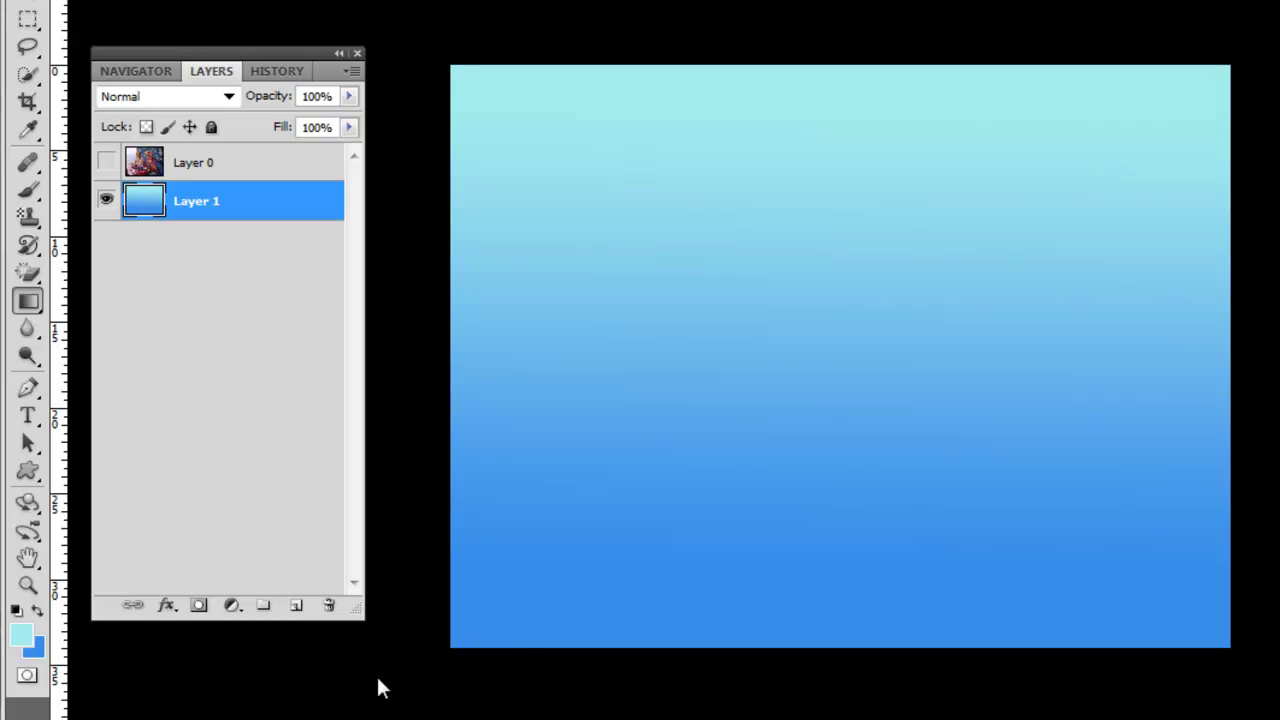
Make the photo layer visible again over the gradient
left_click(105, 164)
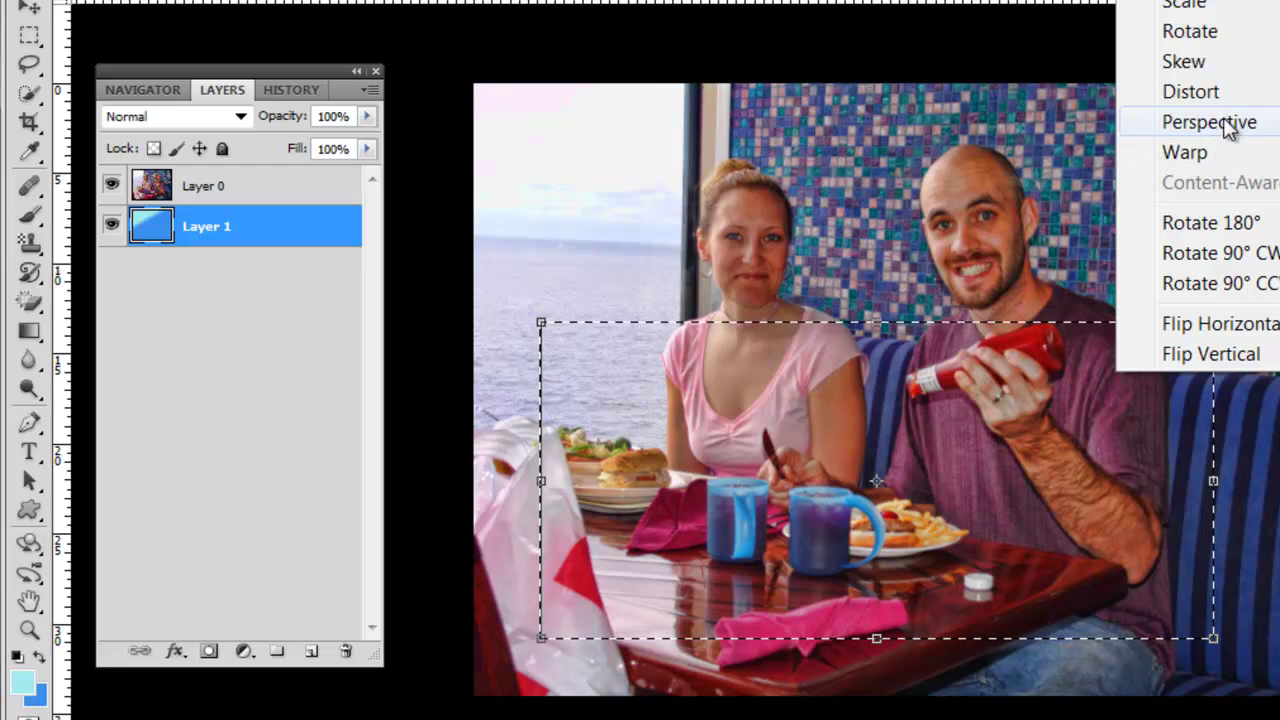
Perspective-reshape the selection into a trapezoid widening toward the bottom, apply it, then deselect
left_click(1185, 108)
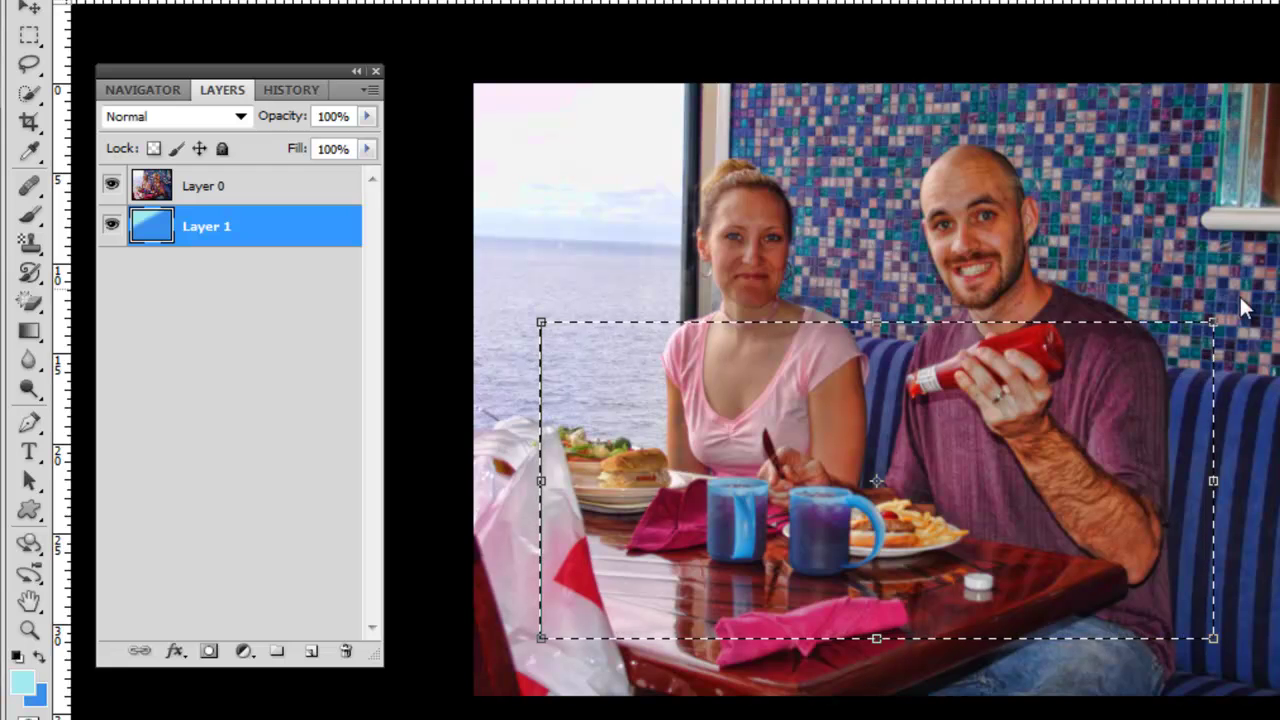
left_click_drag(1213, 322, 1173, 320)
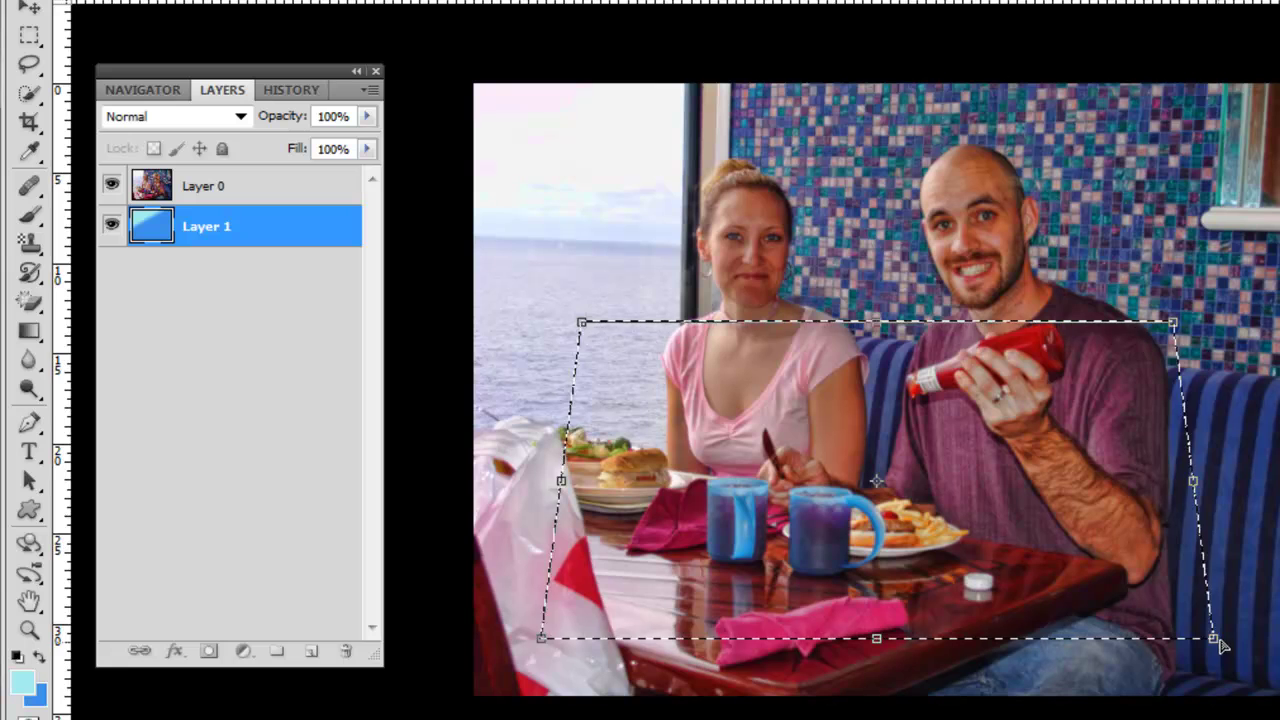
left_click_drag(1218, 643, 1241, 655)
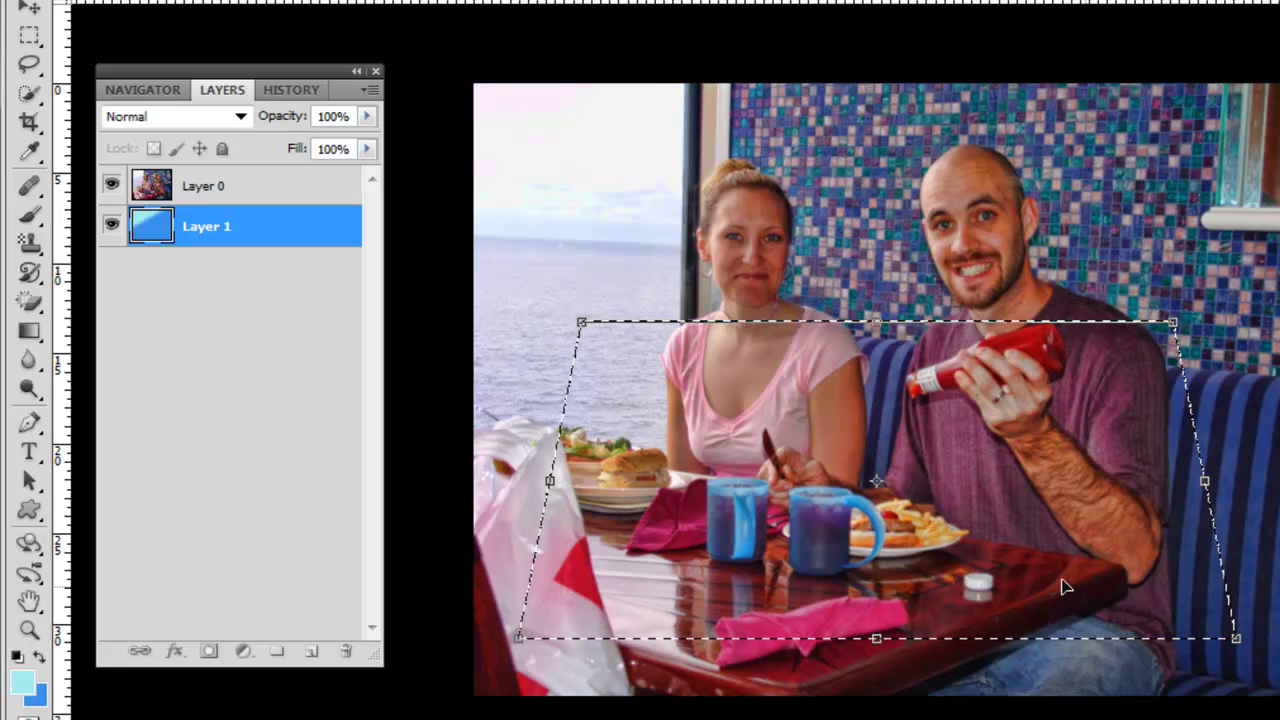
key("Return")
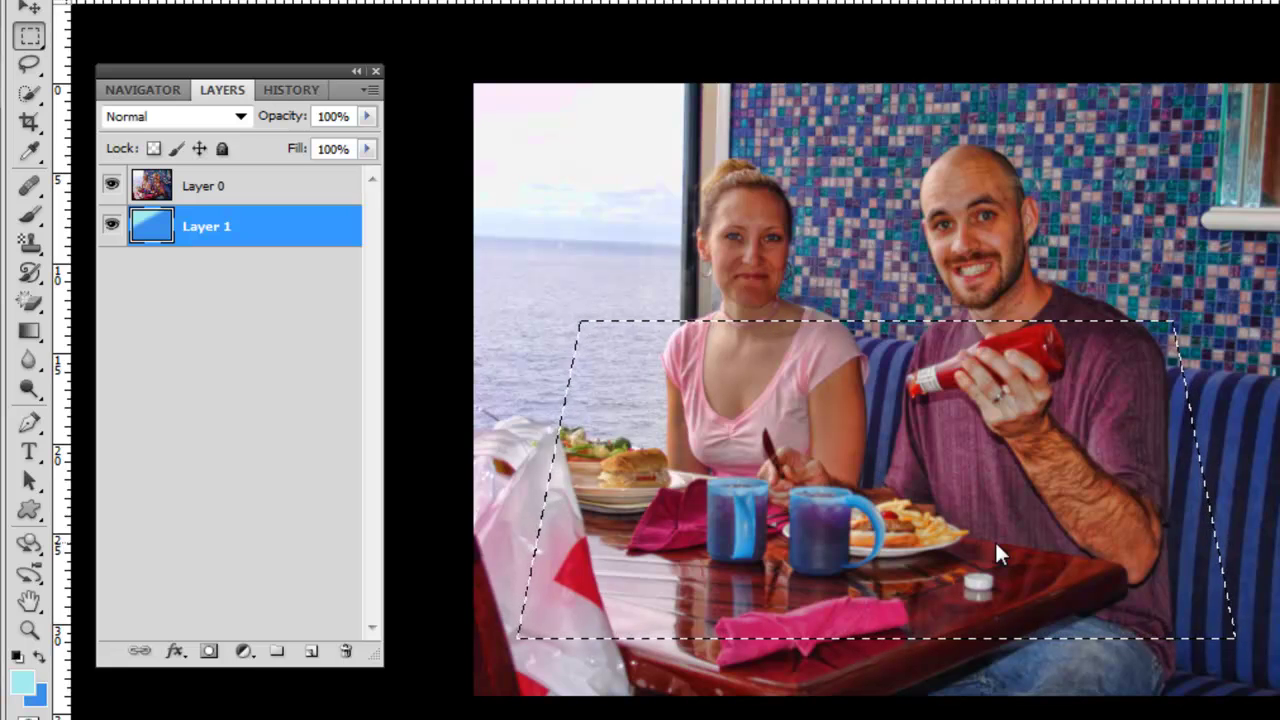
key("ctrl+d")
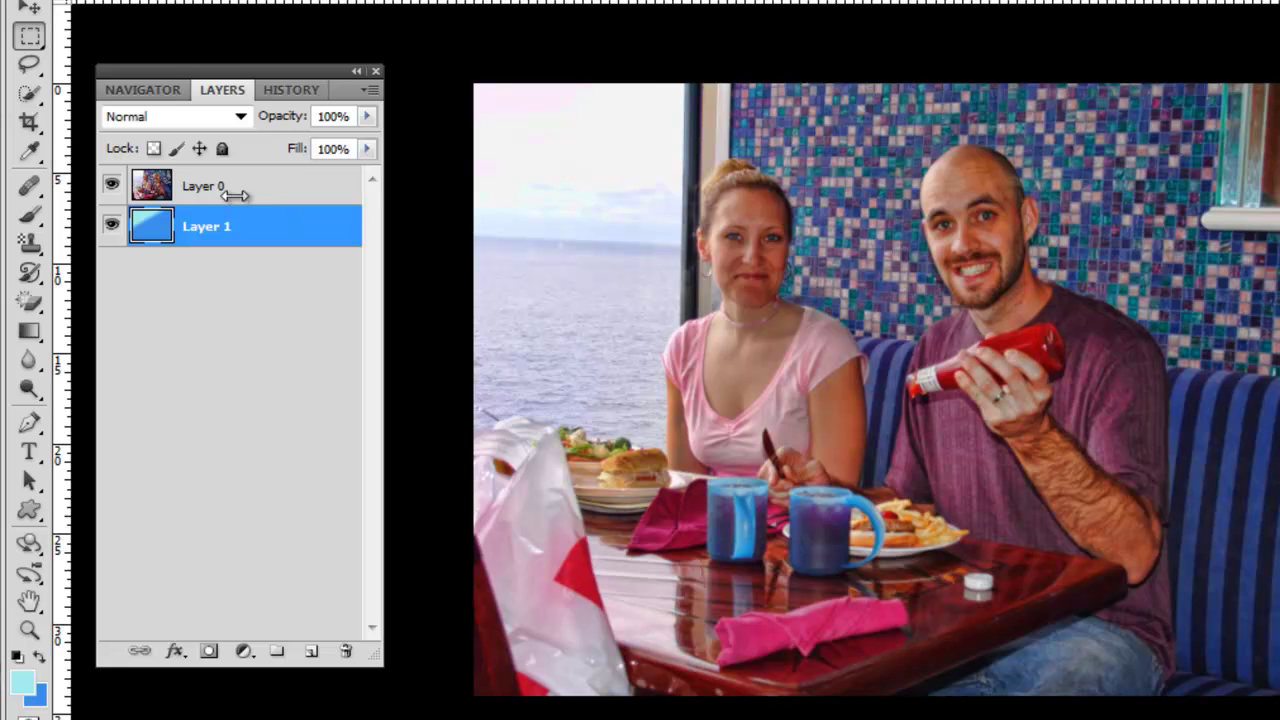
Restore the trapezoid selection and add it as a layer mask on Layer 0
key("ctrl+z")
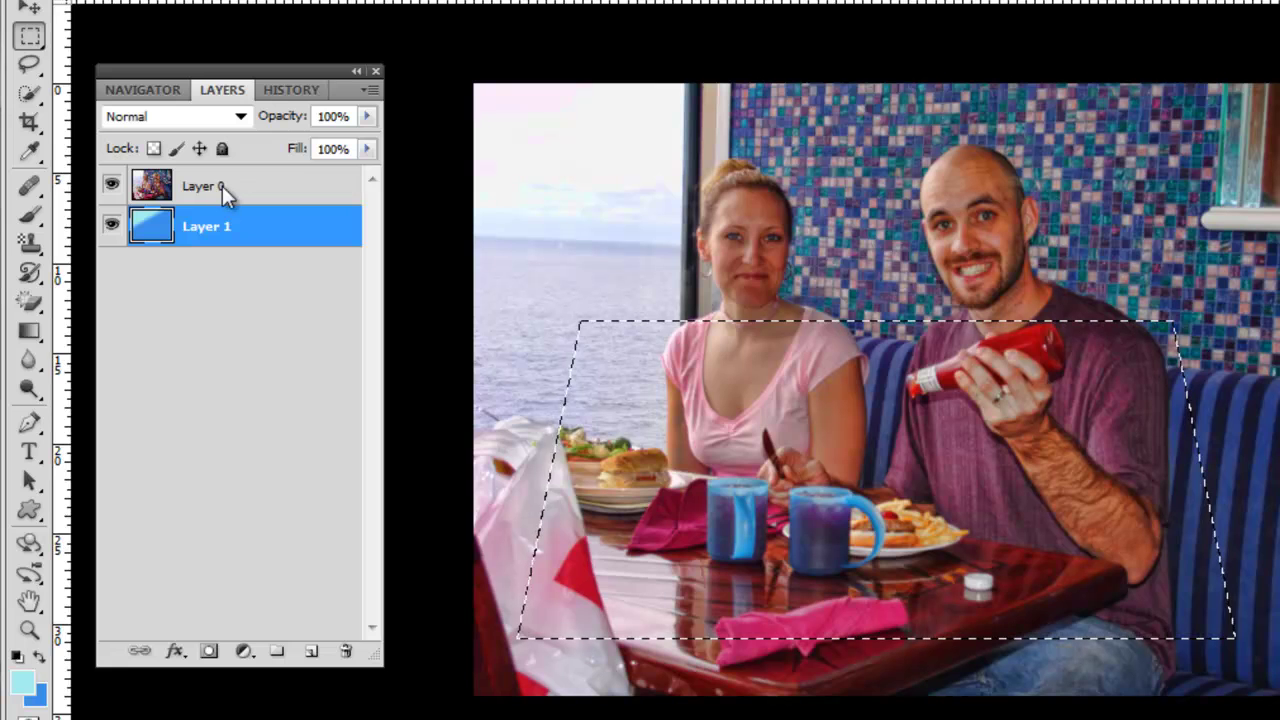
double_click(222, 186)
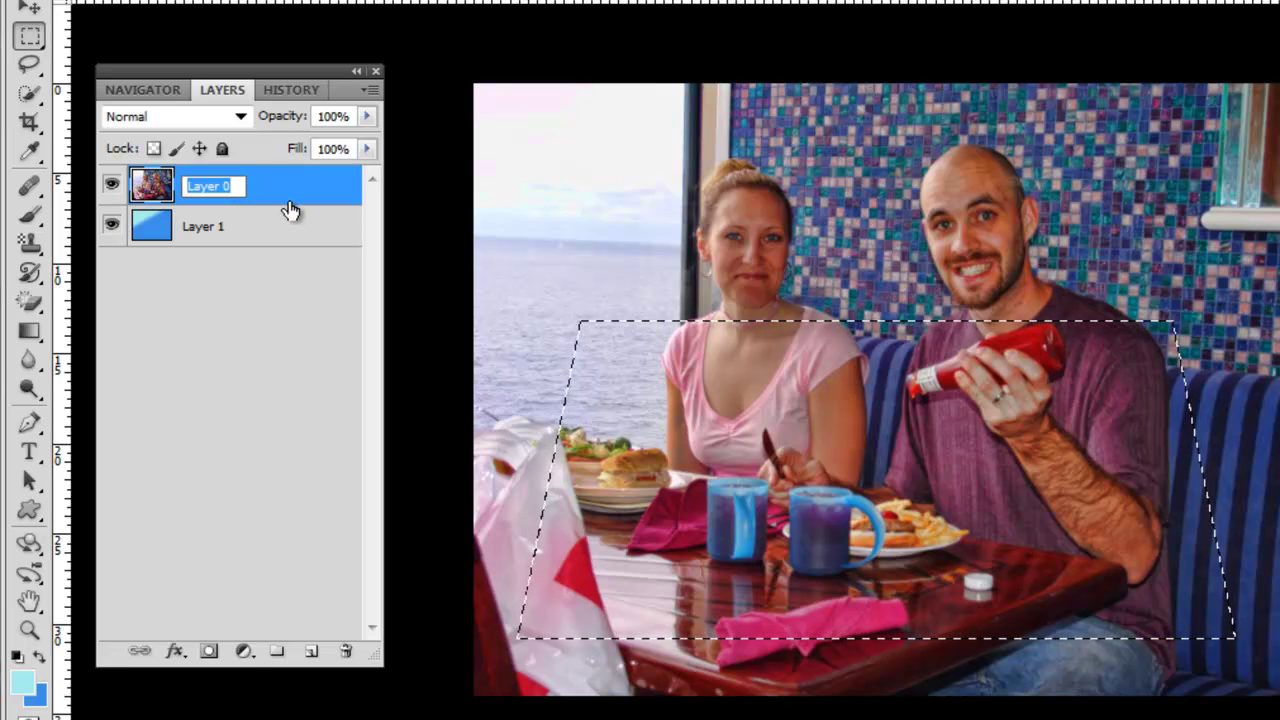
left_click(207, 652)
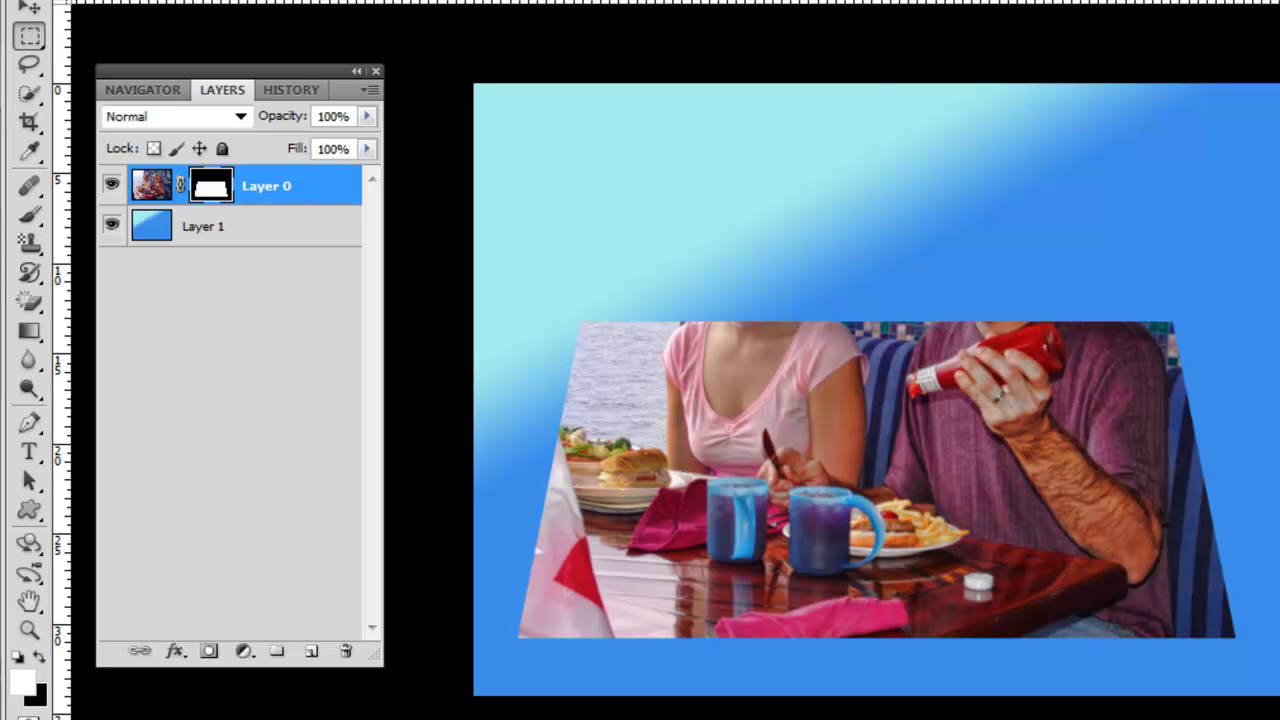
Duplicate Layer 0 and delete the layer mask from Layer 0 copy
key("ctrl+j")
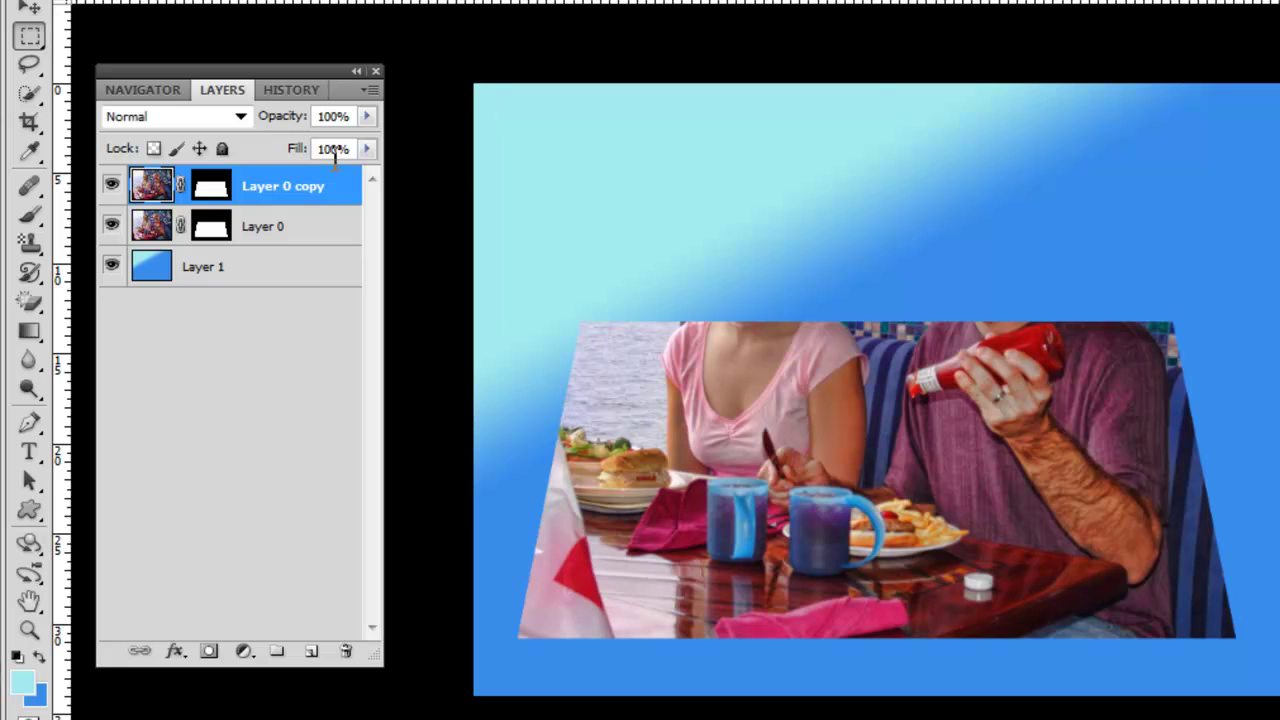
left_click(222, 192)
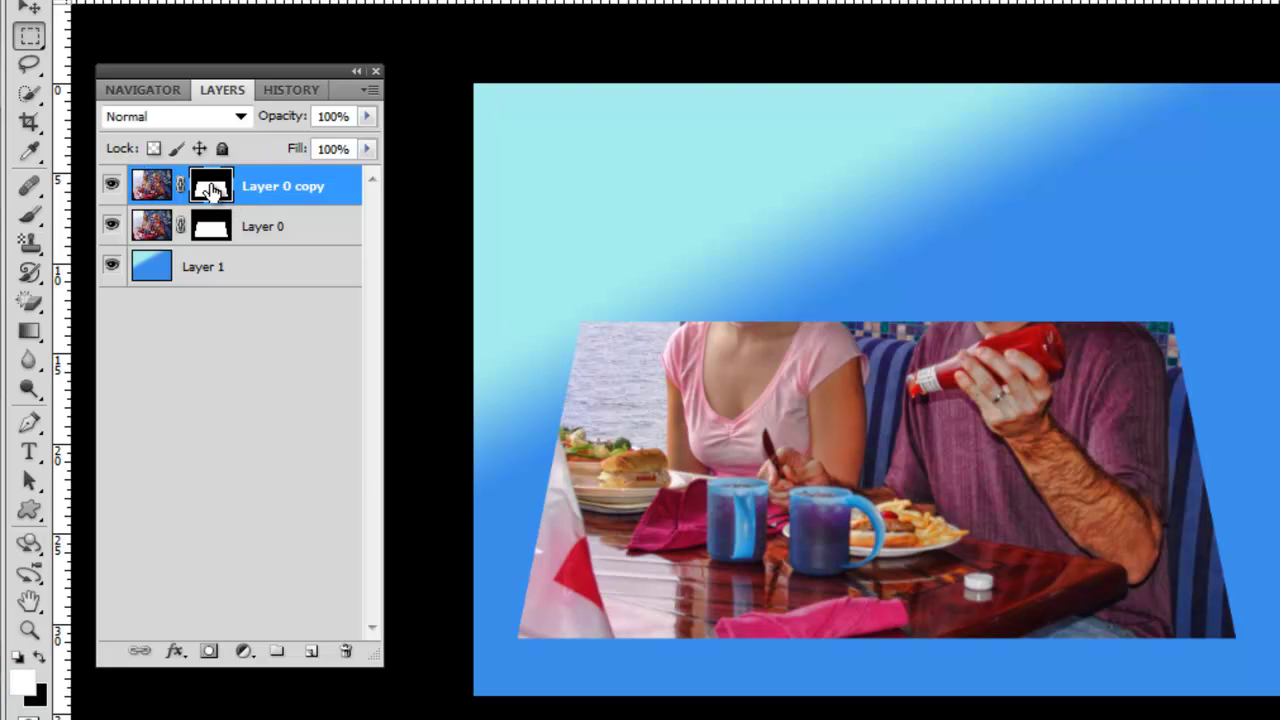
right_click(211, 192)
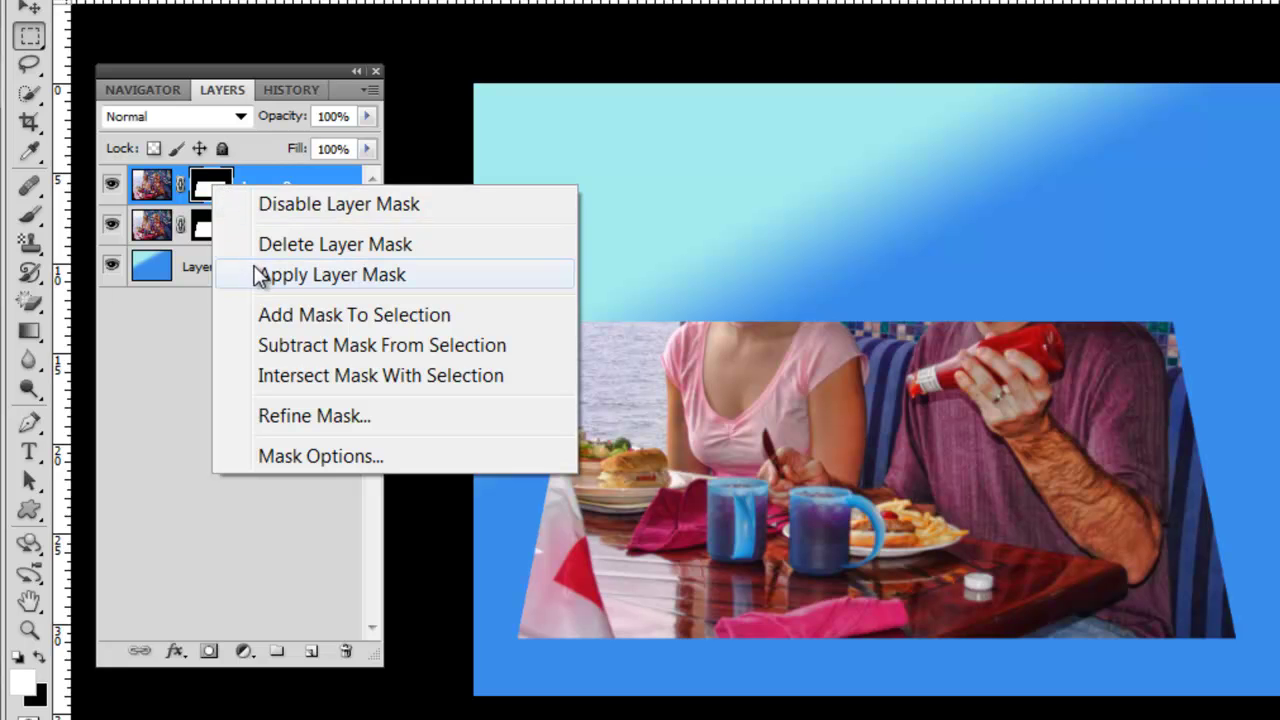
left_click(369, 247)
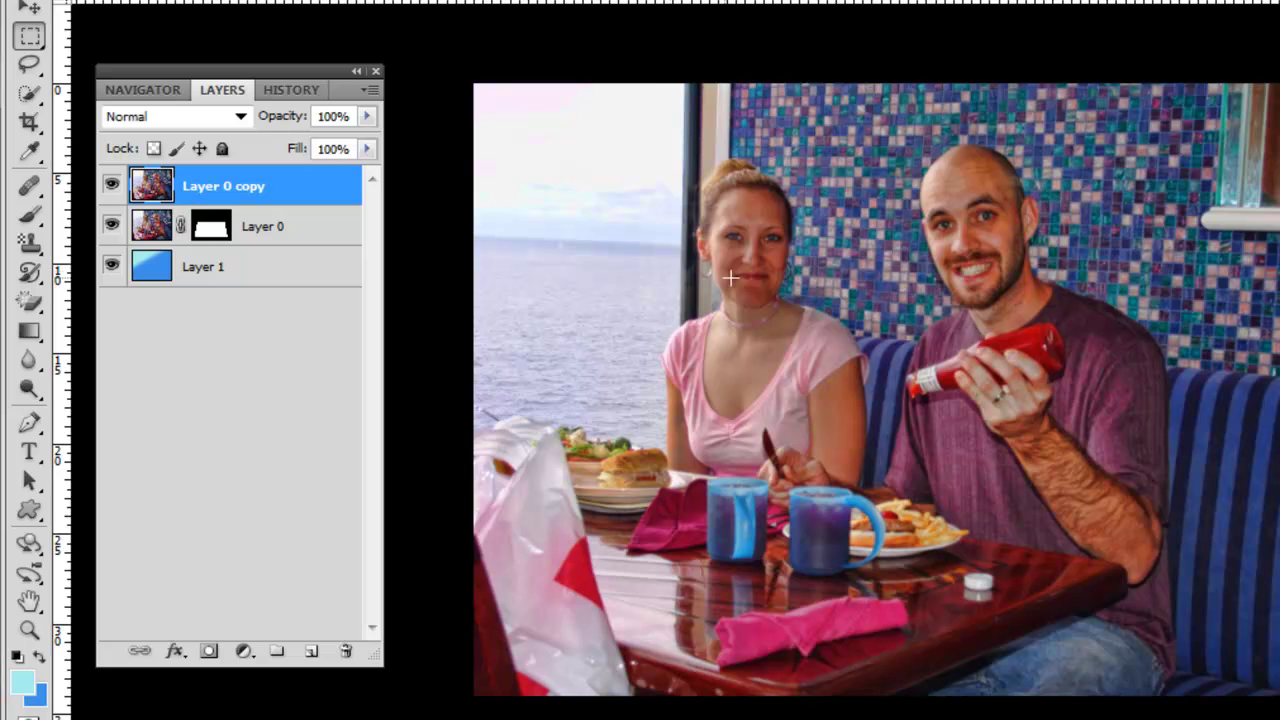
Quick-select the couple, covering the woman's face and hair, the man's arm, bottle and shirt
left_click(33, 96)
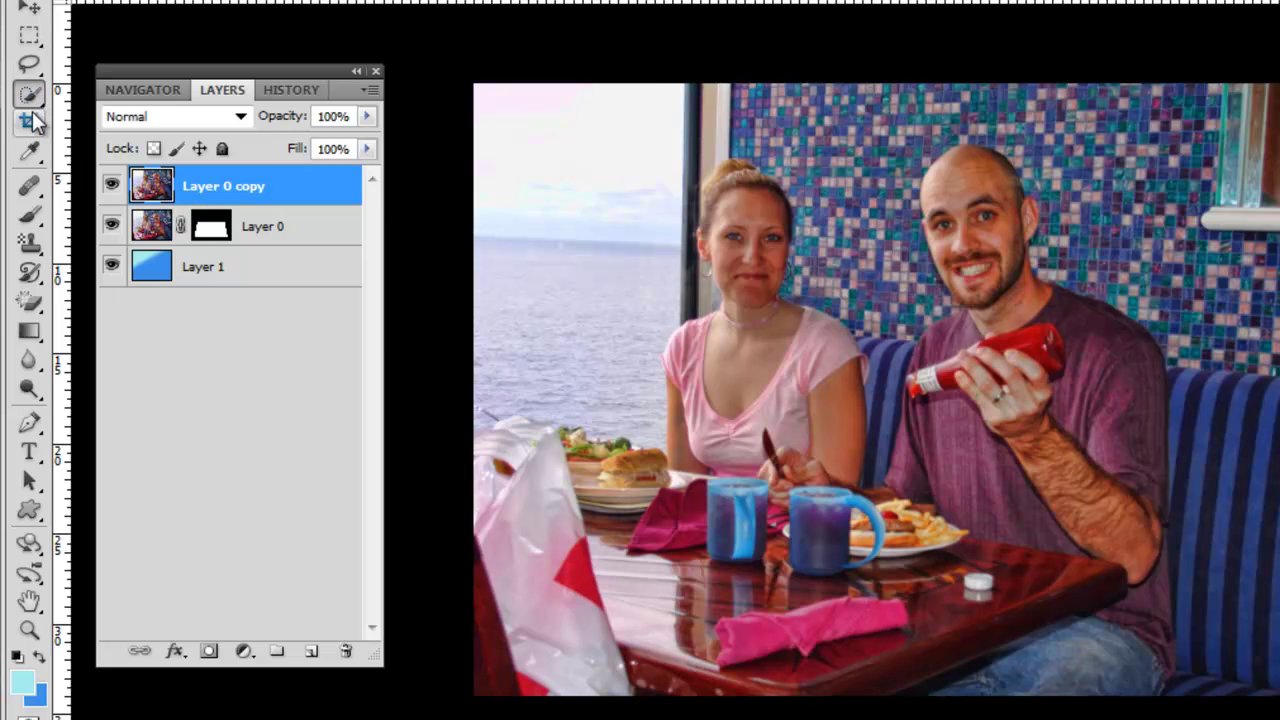
left_click(38, 104)
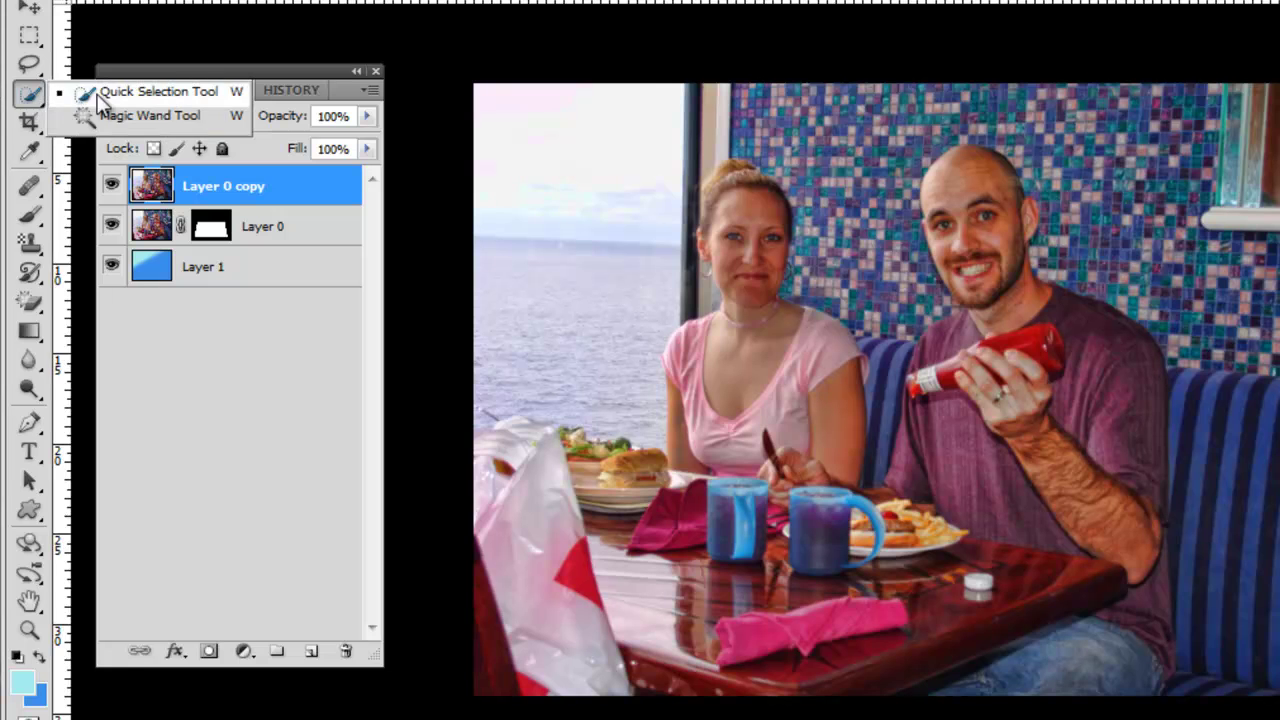
left_click(150, 92)
scroll(724, 253, "up", 1)
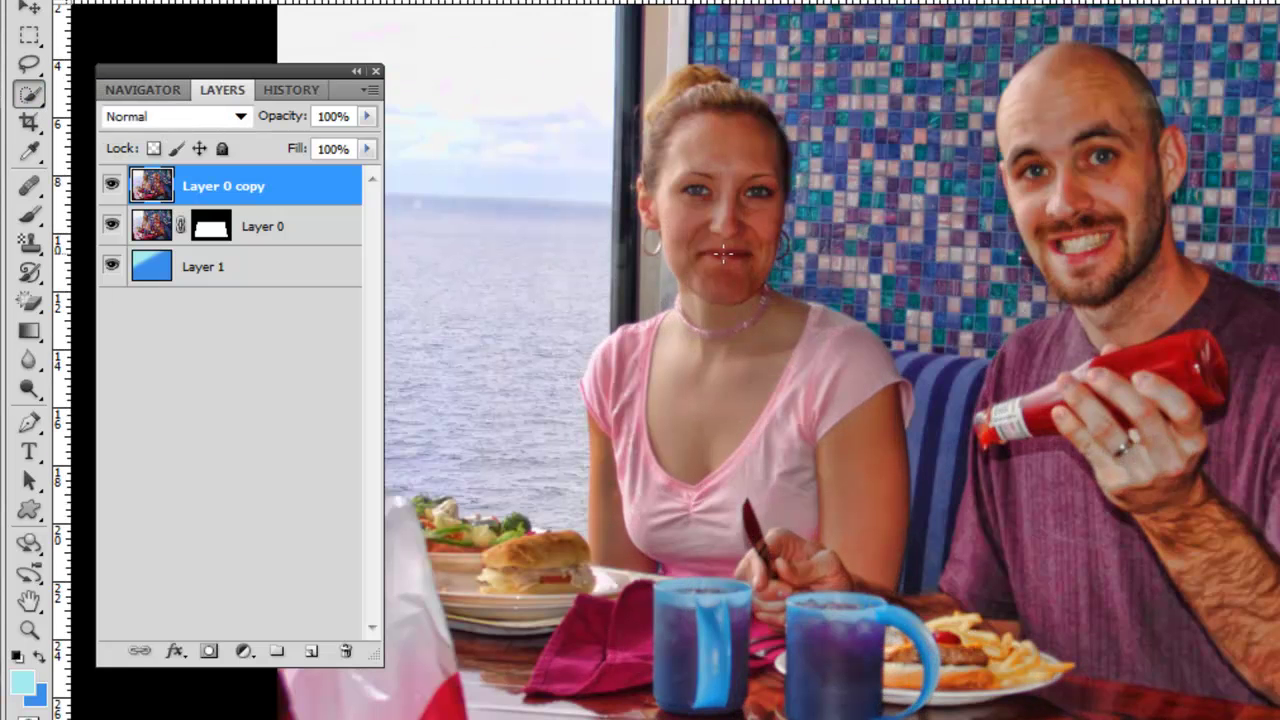
scroll(724, 253, "up", 1)
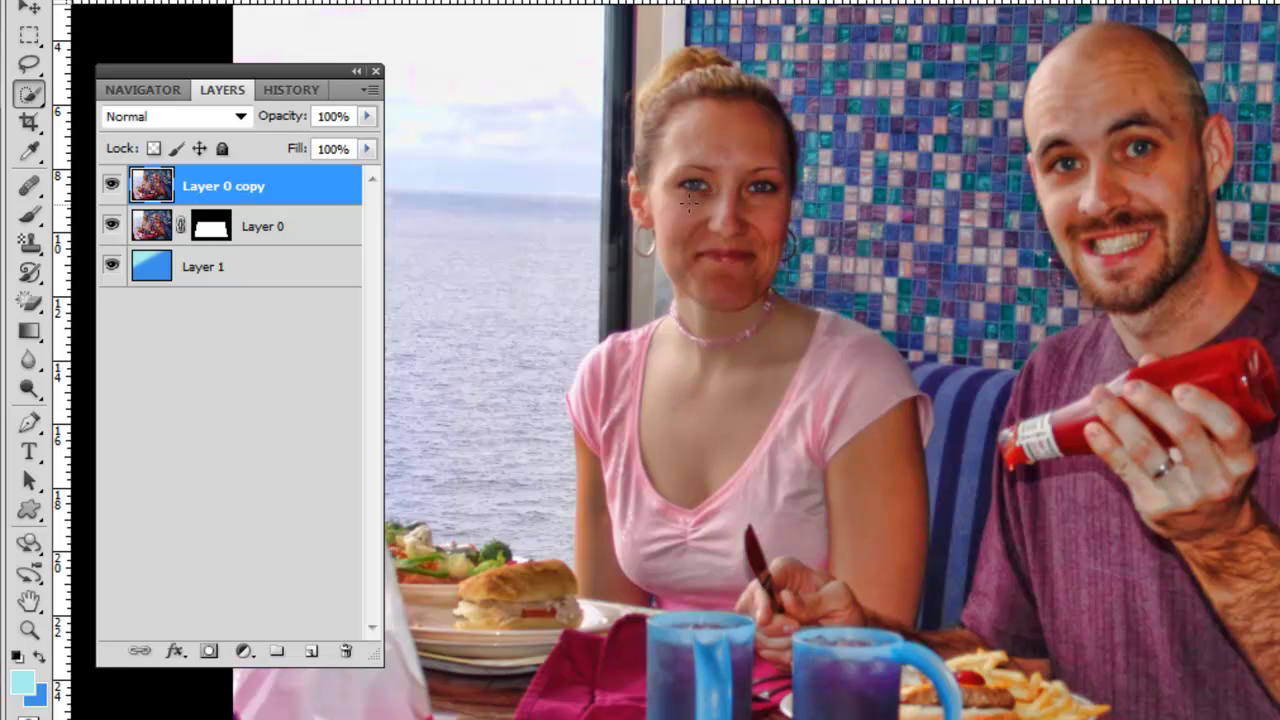
mouse_move(686, 206)
left_mouse_down()
mouse_move(672, 198)
mouse_move(686, 200)
mouse_move(672, 195)
mouse_move(678, 100)
mouse_move(775, 130)
mouse_move(770, 110)
mouse_move(695, 365)
mouse_move(659, 408)
left_mouse_up()
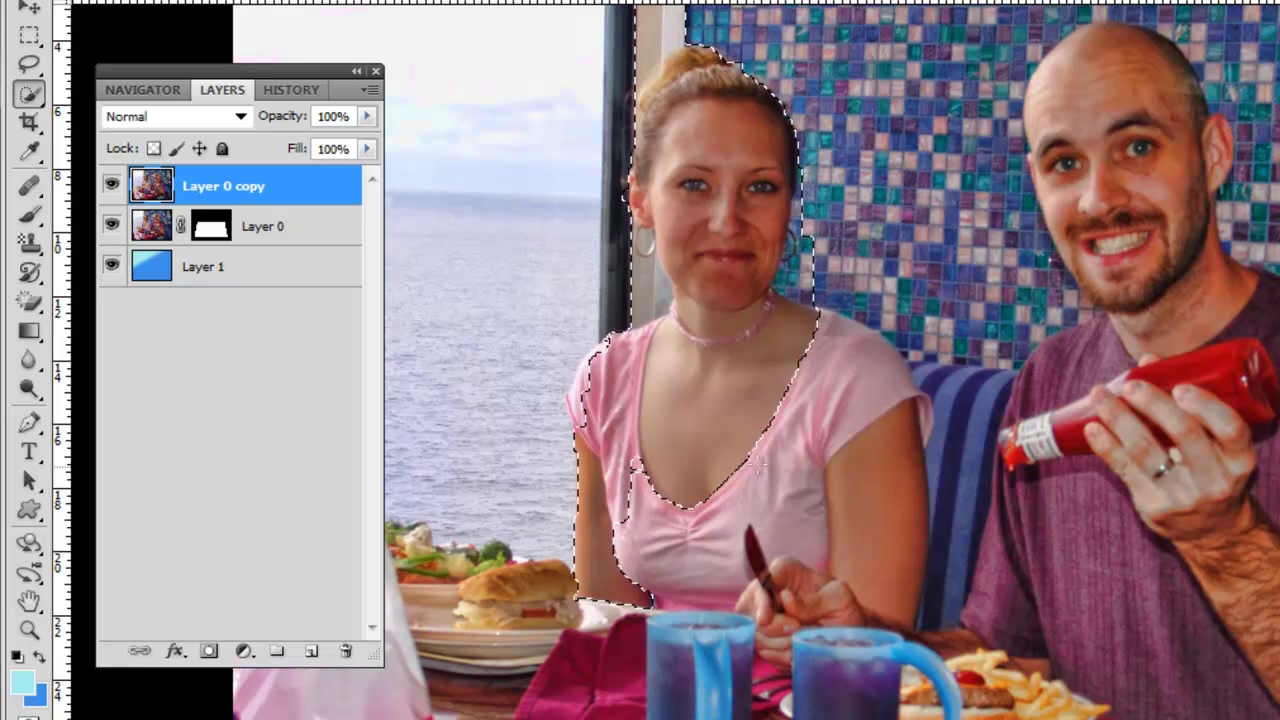
mouse_move(953, 563)
left_mouse_down()
mouse_move(1030, 560)
mouse_move(1020, 520)
mouse_move(1045, 580)
mouse_move(1125, 436)
mouse_move(1160, 462)
left_mouse_up()
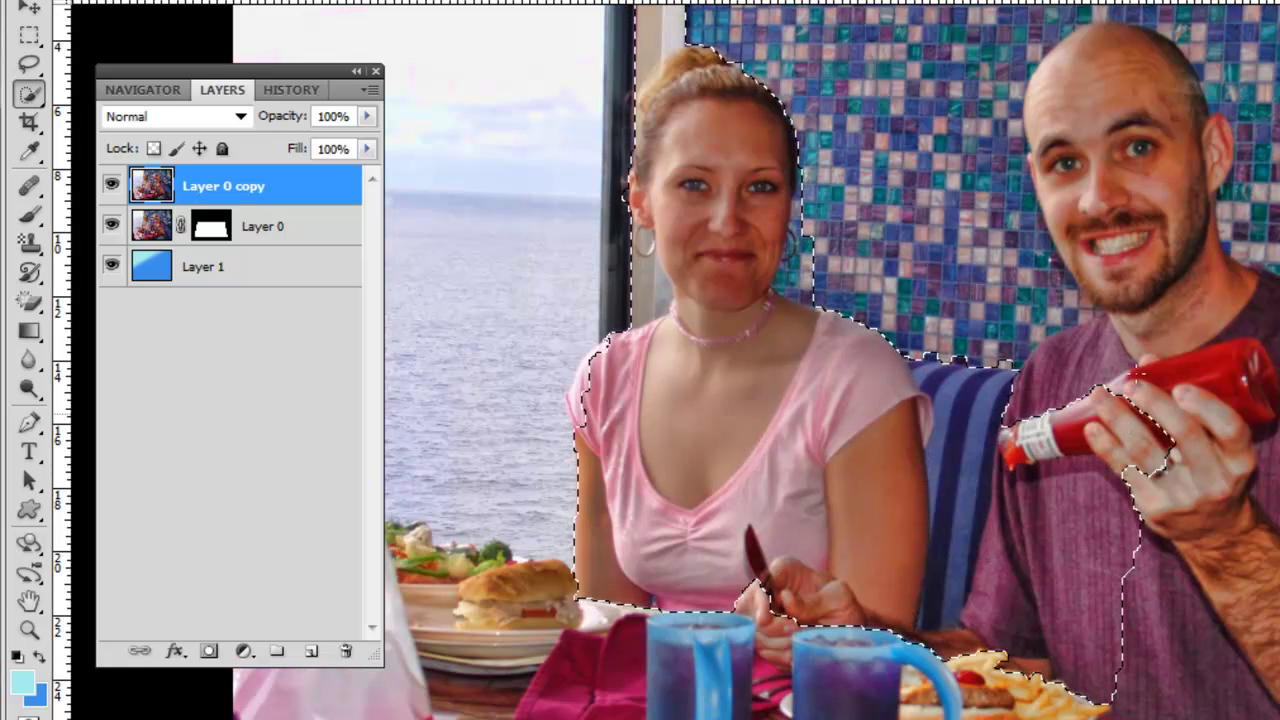
mouse_move(1150, 341)
left_mouse_down()
mouse_move(1084, 367)
mouse_move(1071, 337)
mouse_move(1104, 377)
mouse_move(929, 391)
mouse_move(967, 373)
mouse_move(957, 580)
mouse_move(964, 555)
mouse_move(946, 515)
mouse_move(936, 582)
left_mouse_up()
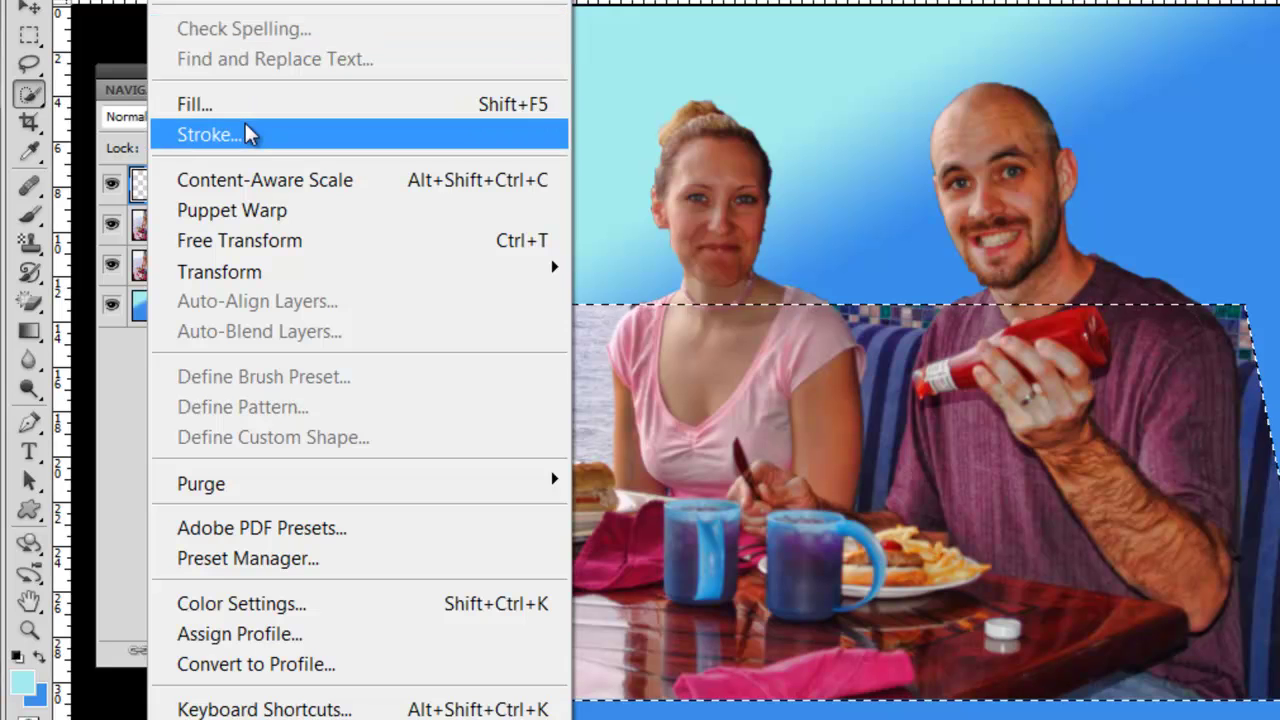
Set up a 40 px stroke in near-white f9f9f9 for the frame border
left_click(248, 138)
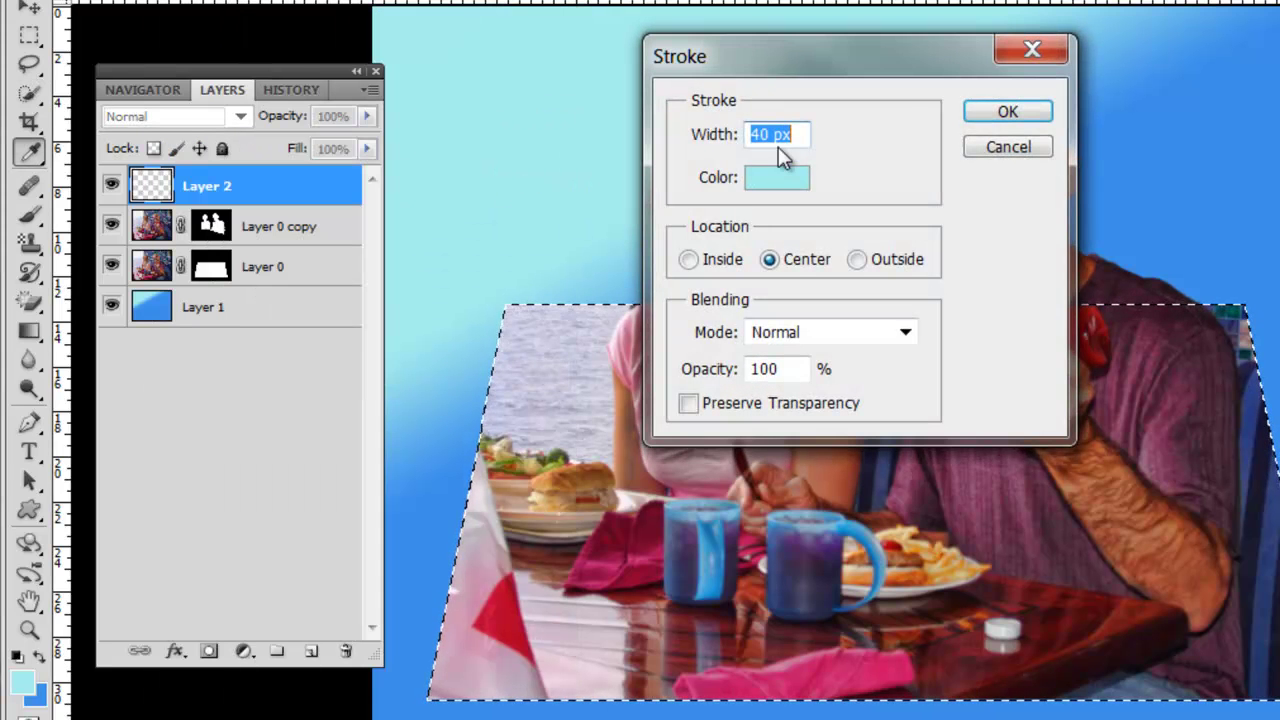
left_click(778, 180)
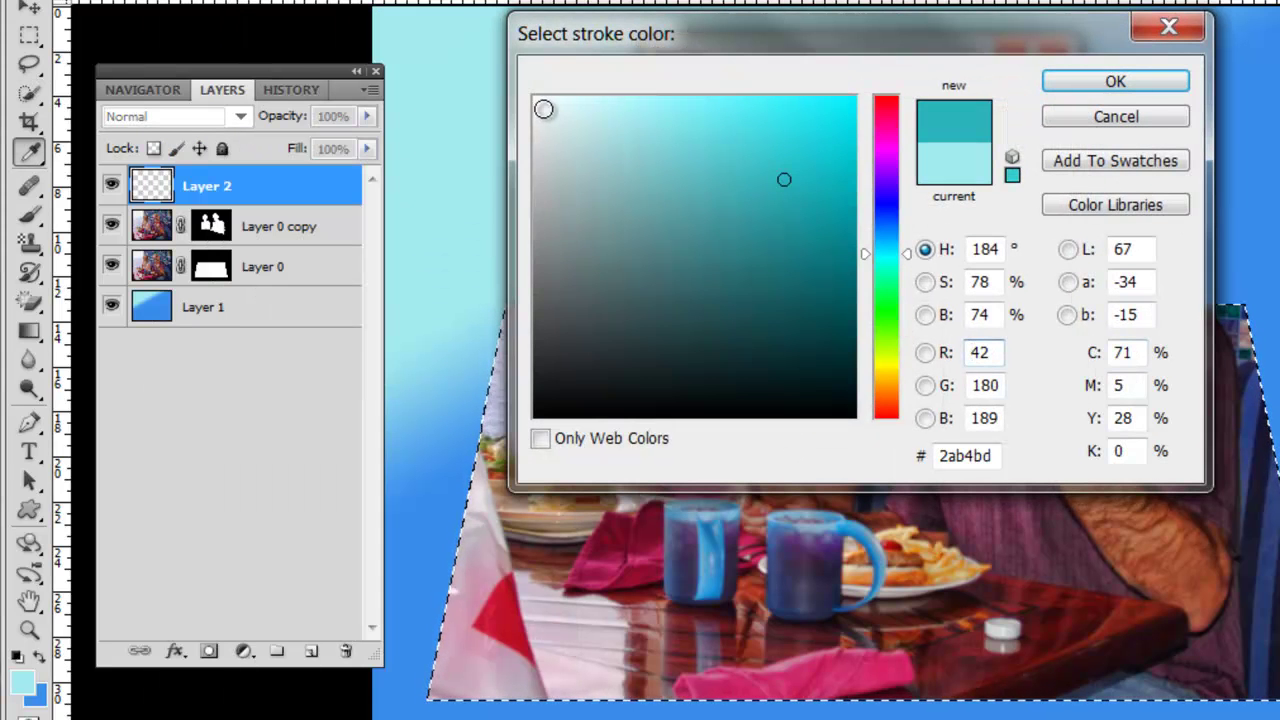
left_click(543, 108)
left_click(536, 104)
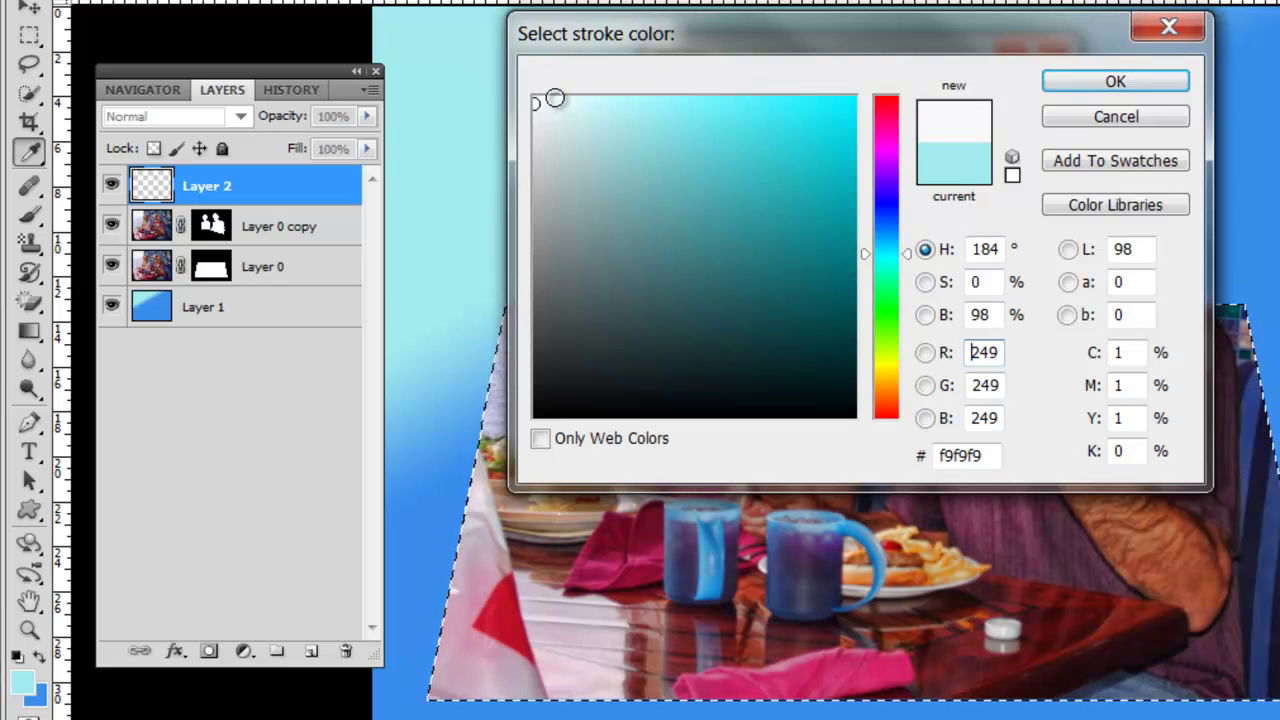
left_click(1085, 84)
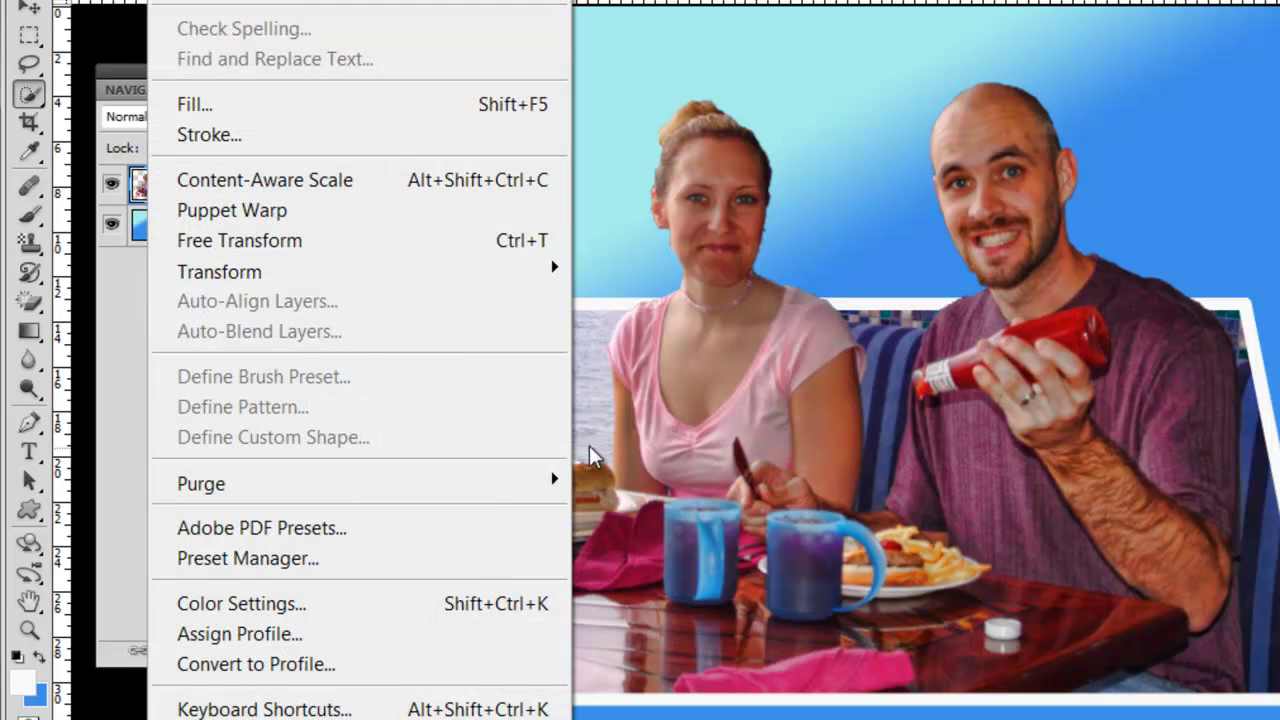
Pull the warp grid's bottom-right corner down to level the photo's bottom edge
mouse_move(471, 274)
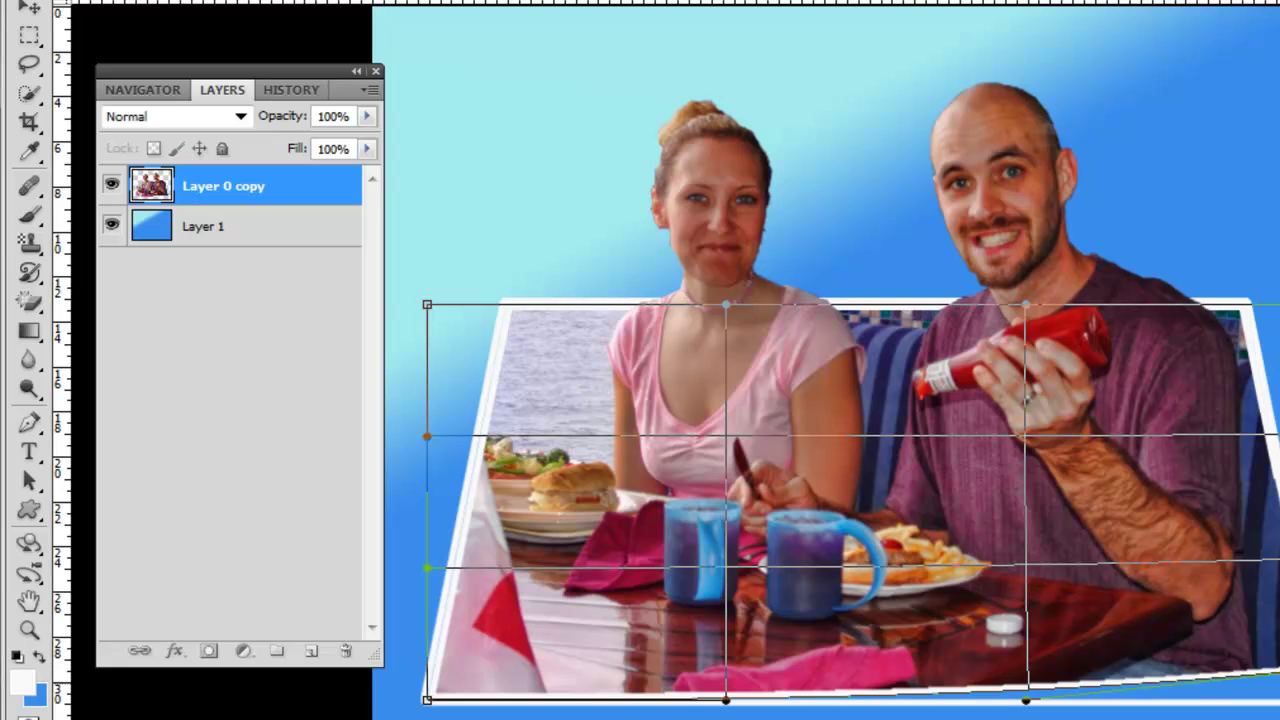
left_click_drag(1279, 676, 1279, 697)
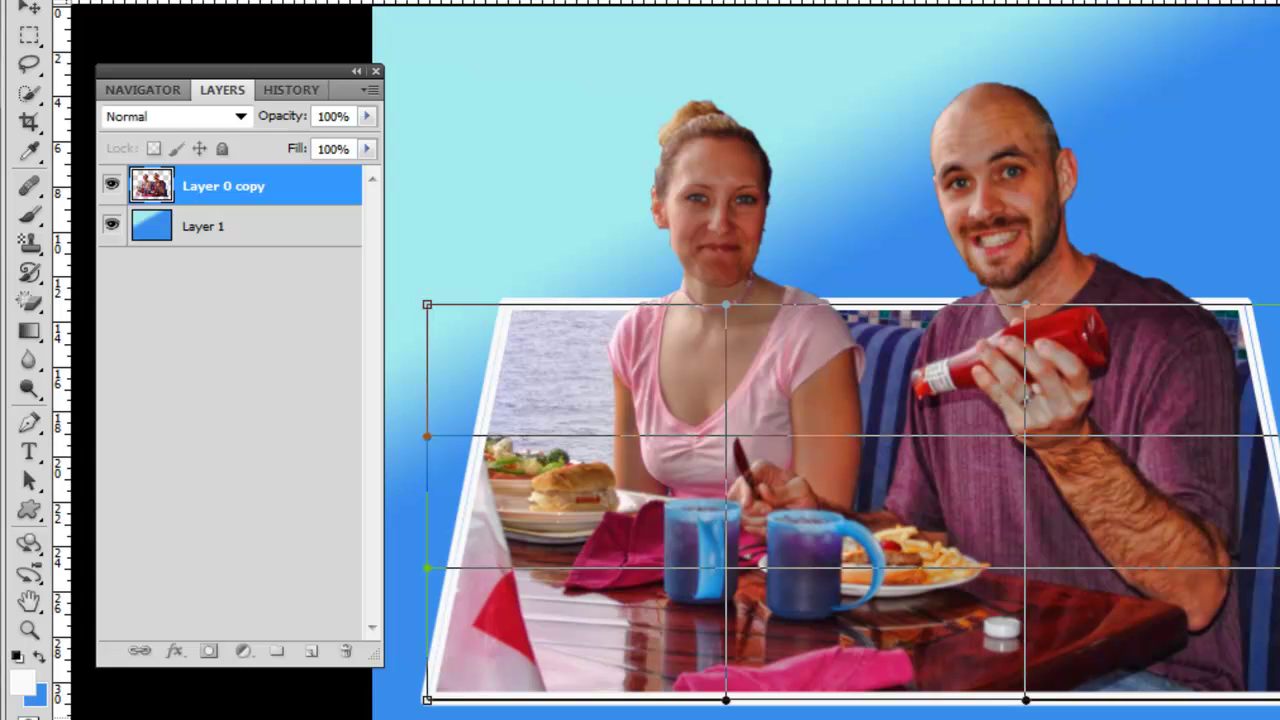
Go back to the separate unmerged layers, trapezoid selected on empty Layer 2, and bring up the Edit menu
key("alt+e")
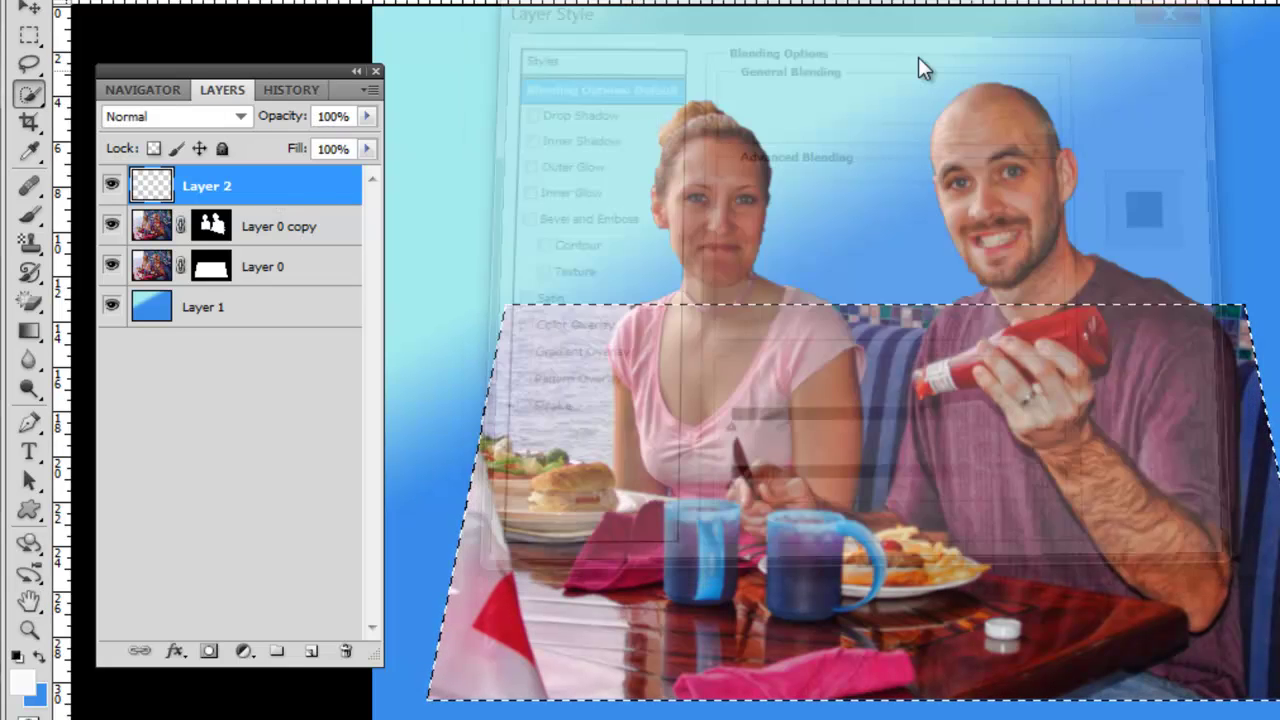
key("alt+e")
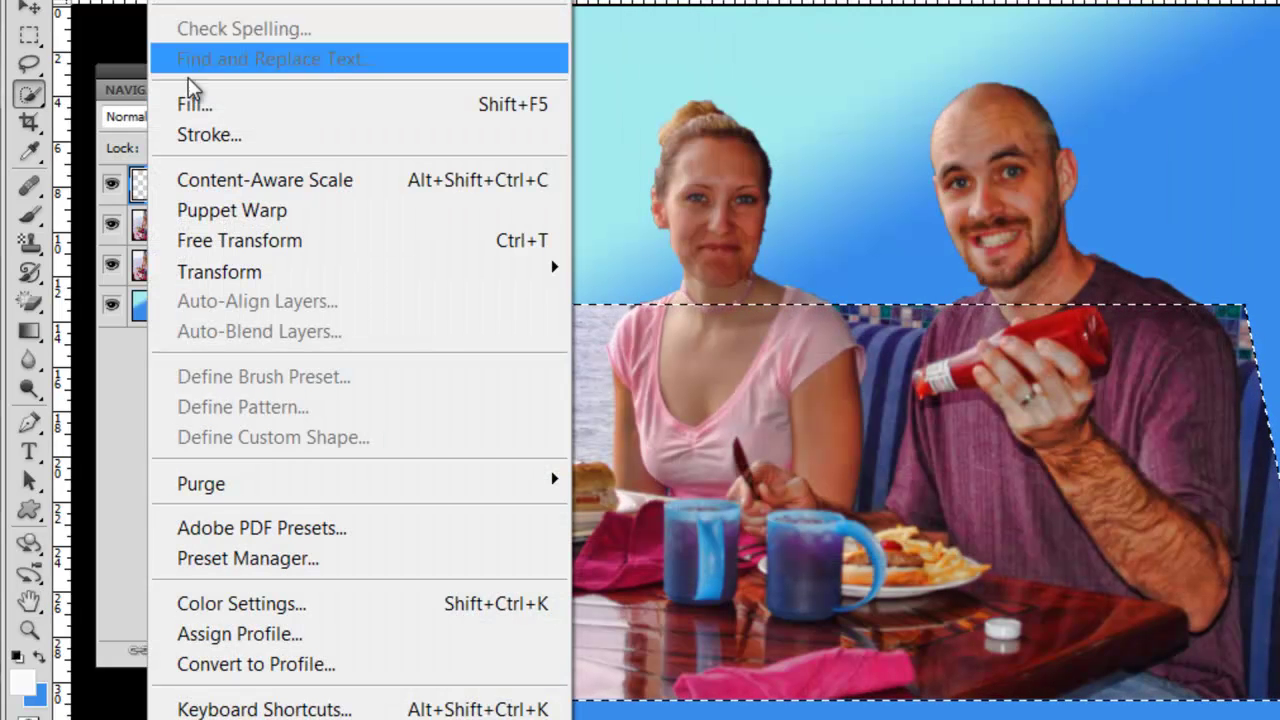
Stroke the trapezoid selection on Layer 2 with a 40 px white border, Location Inside
left_click(238, 140)
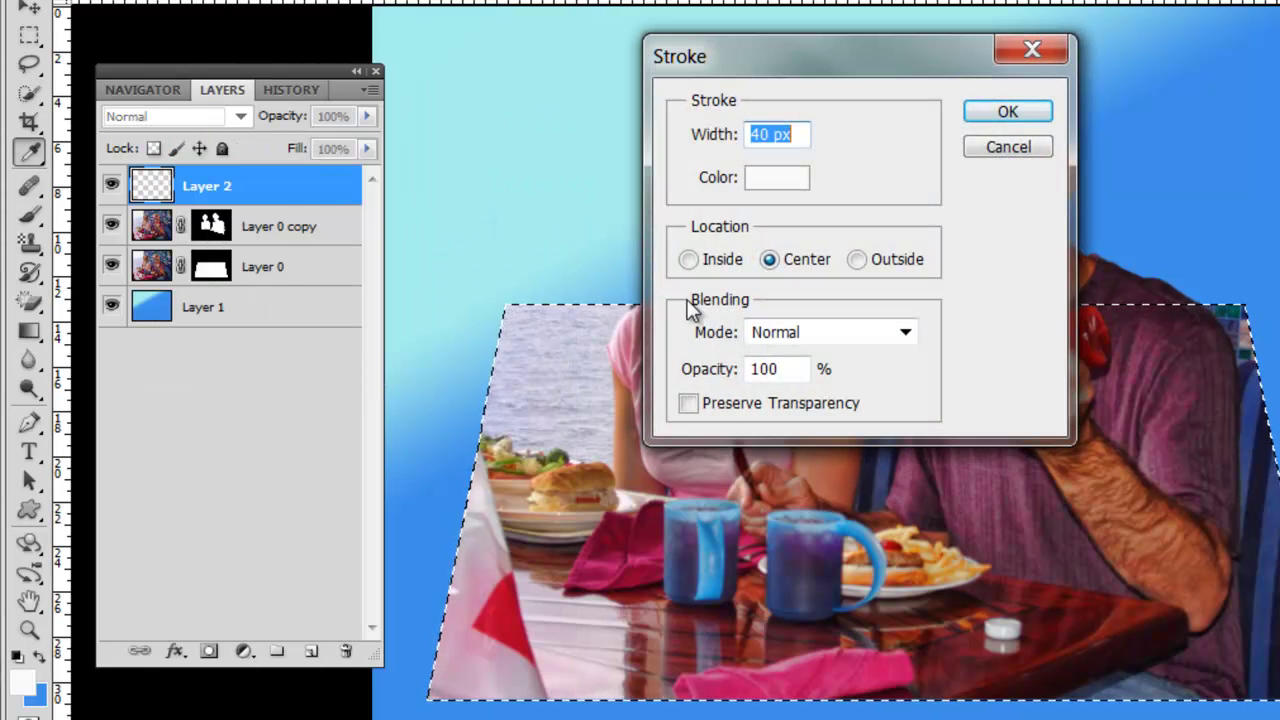
left_click(688, 261)
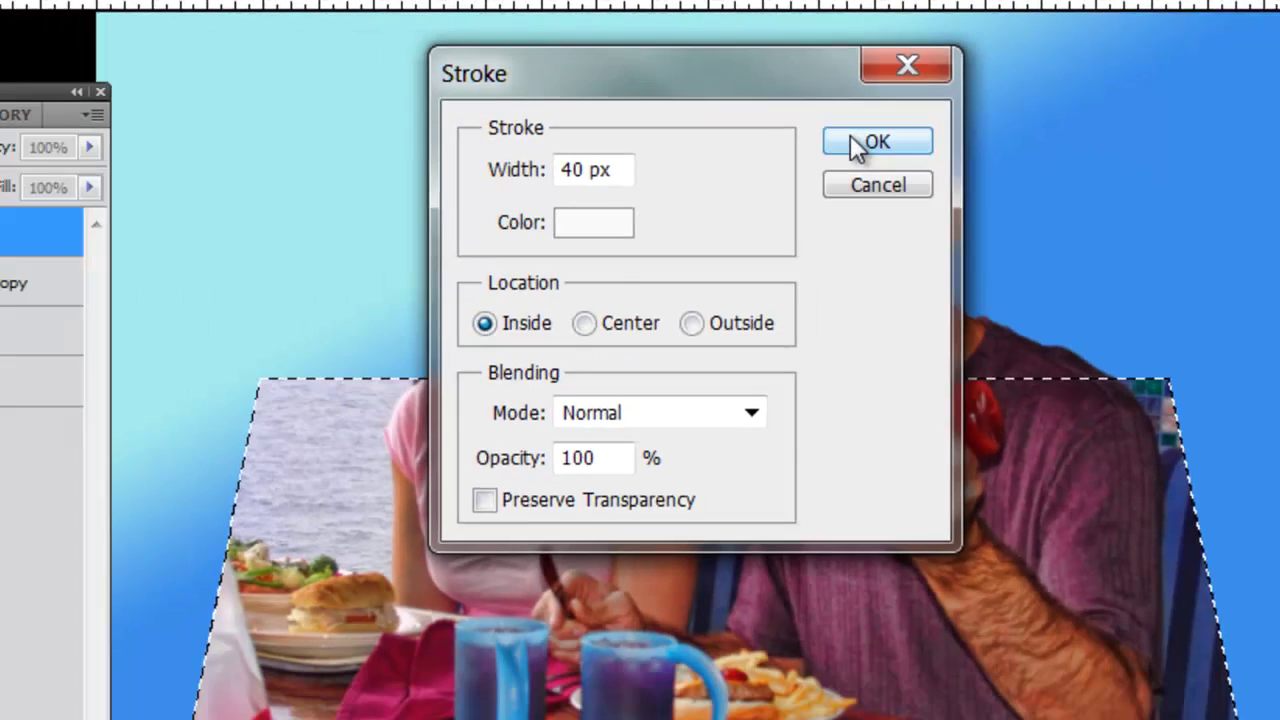
left_click(806, 193)
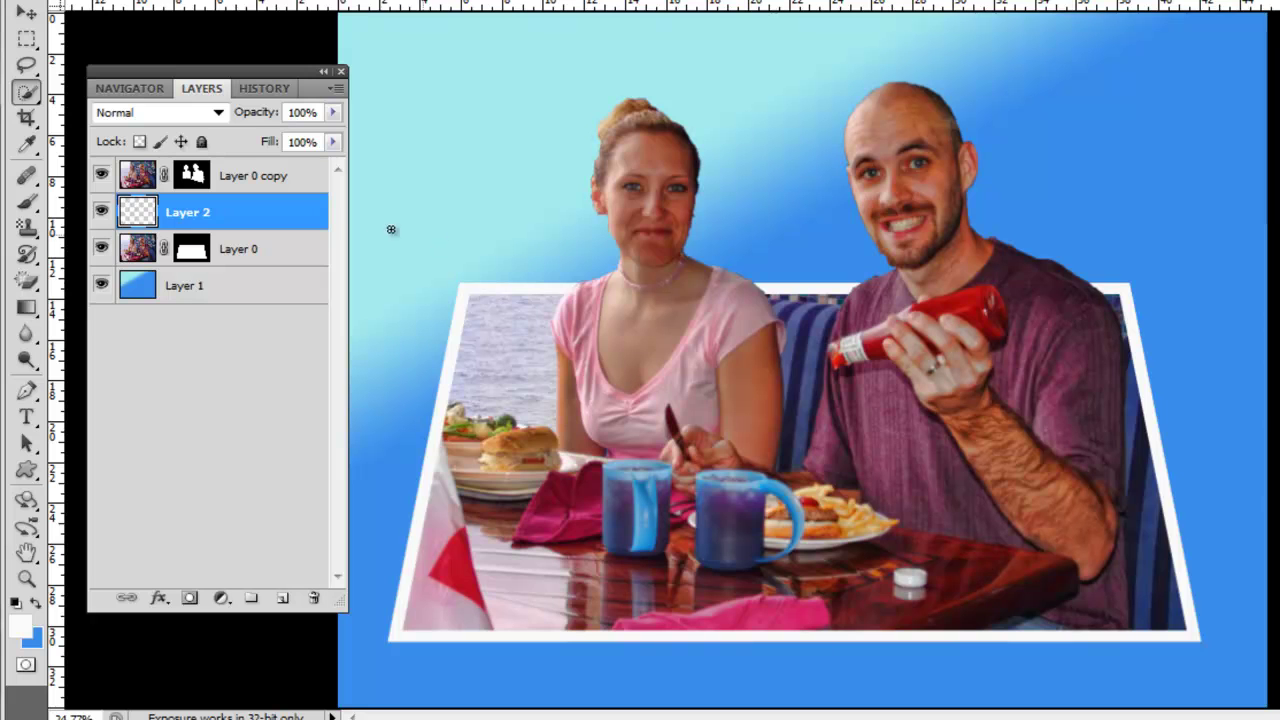
Select Layer 0 copy, Layer 2 and Layer 0 together in the Layers panel
left_click(297, 182, "shift")
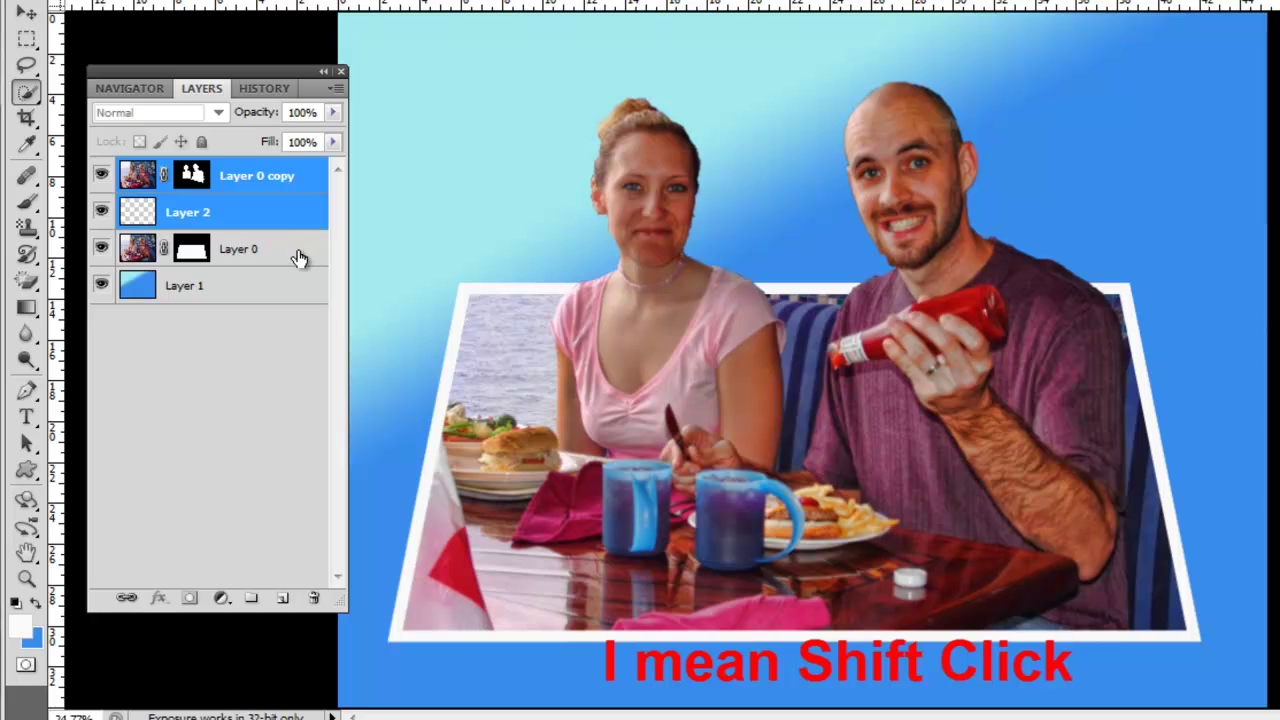
left_click(299, 259, "shift")
left_click(302, 182, "shift")
left_click(296, 252)
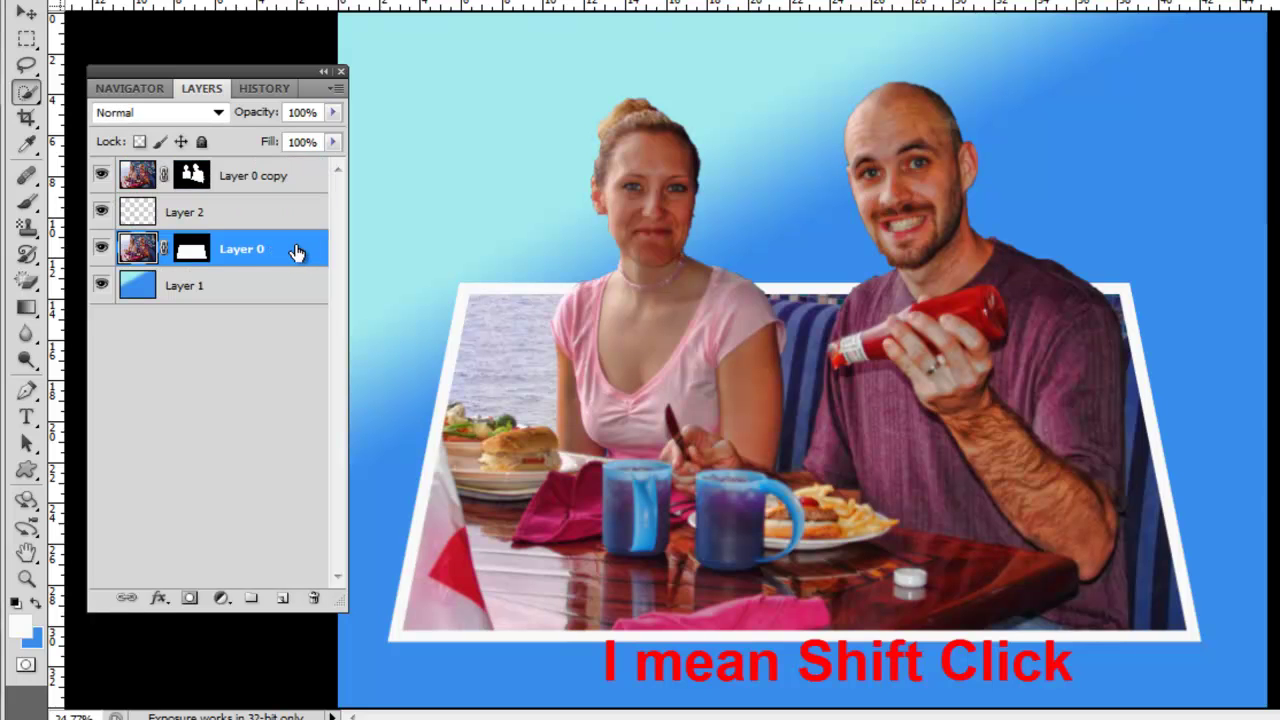
left_click(306, 212, "shift")
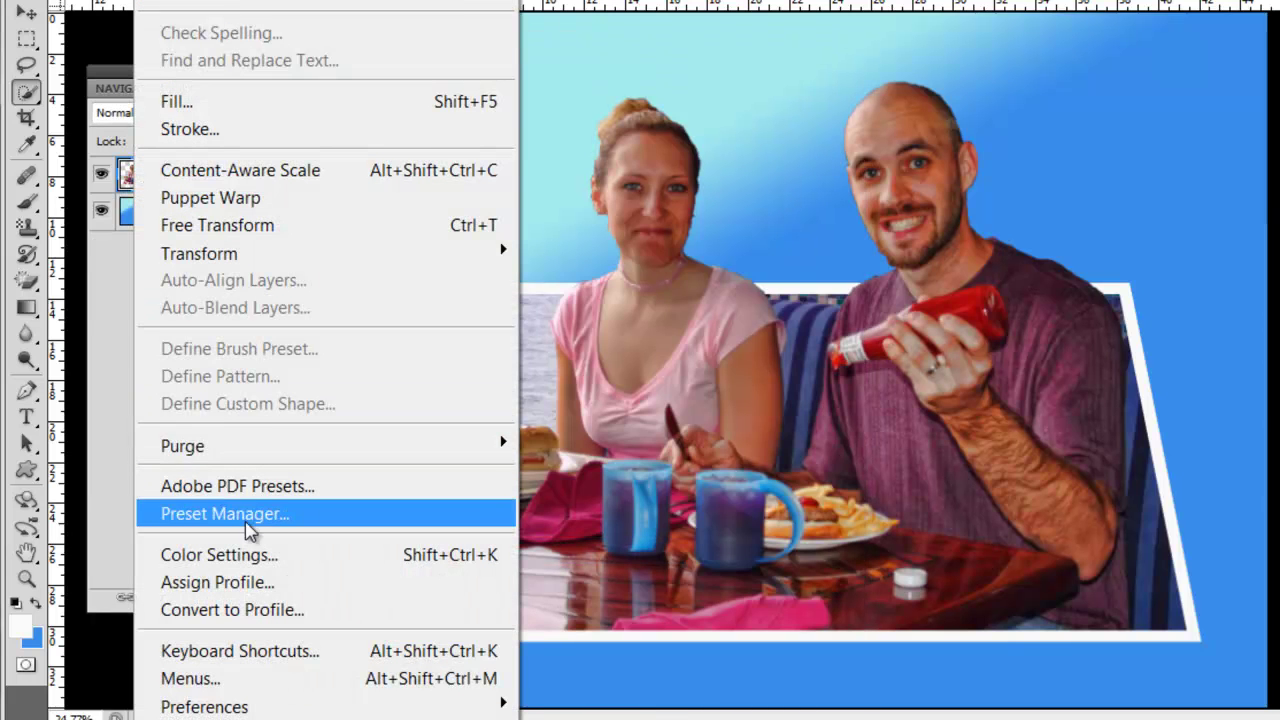
Warp the merged photo by lifting both bottom corners upward, then commit the warp
mouse_move(224, 258)
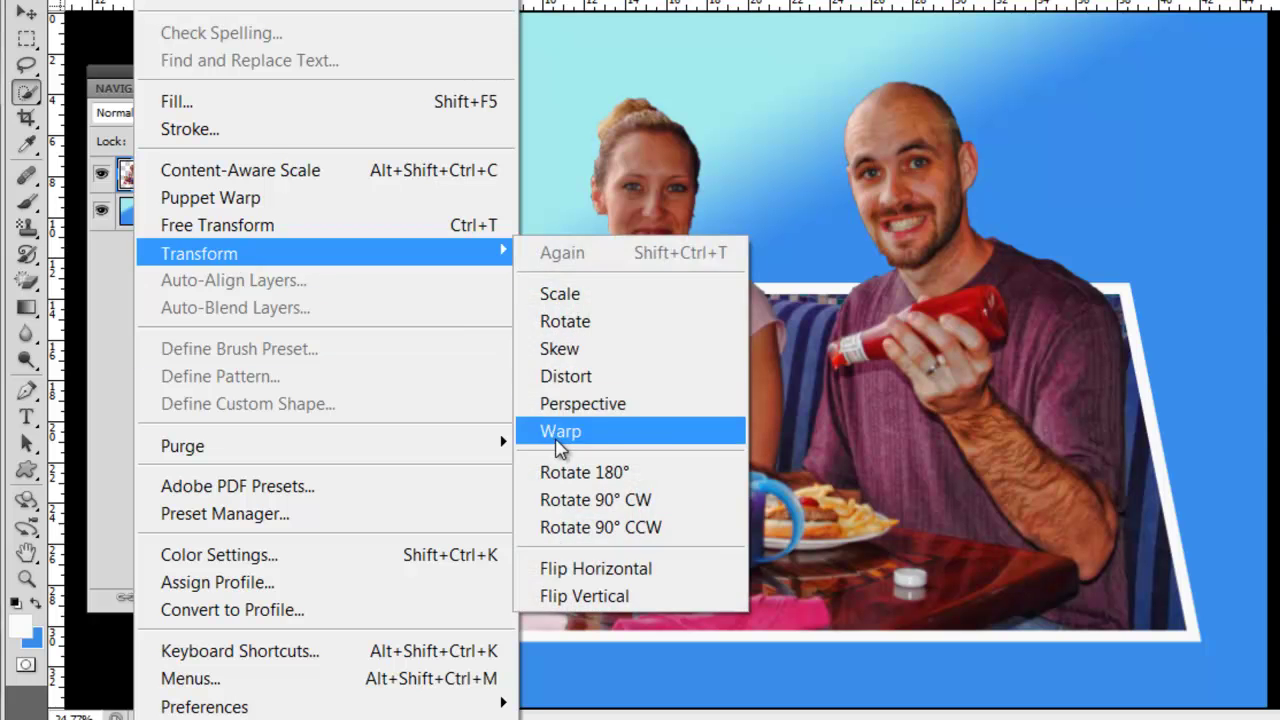
left_click(558, 436)
left_click_drag(1203, 651, 1196, 580)
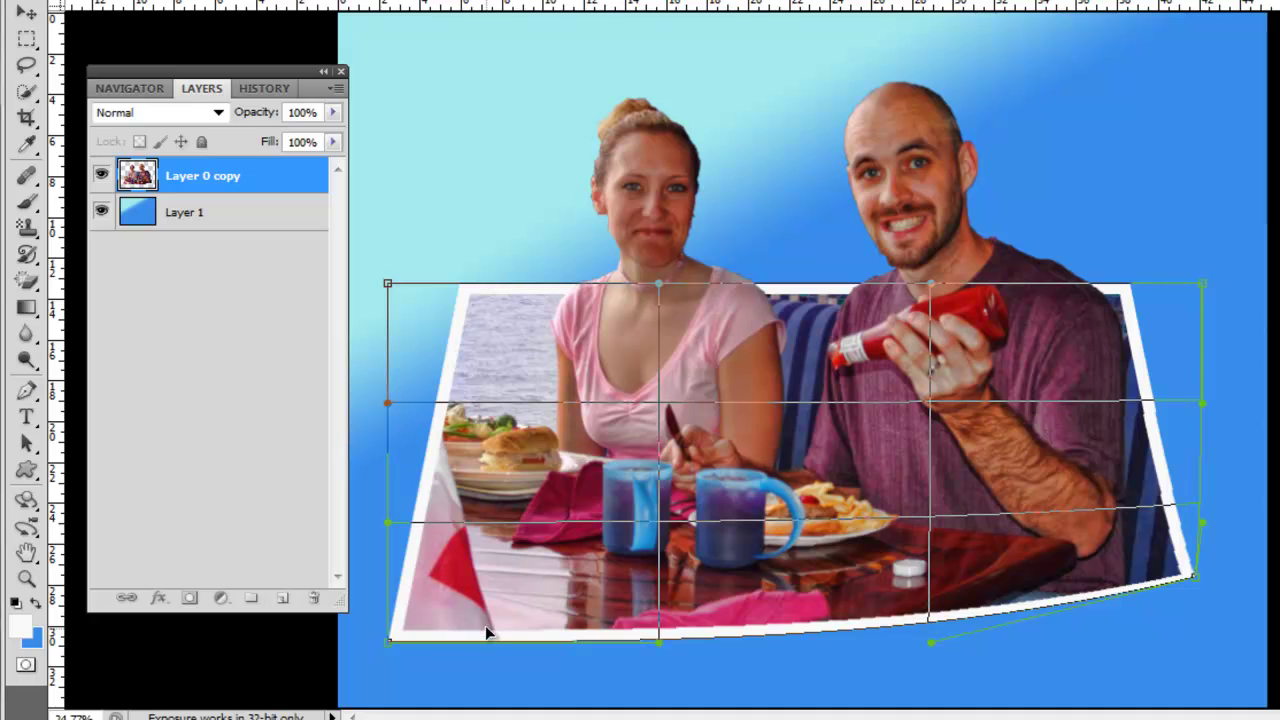
left_click_drag(391, 648, 400, 583)
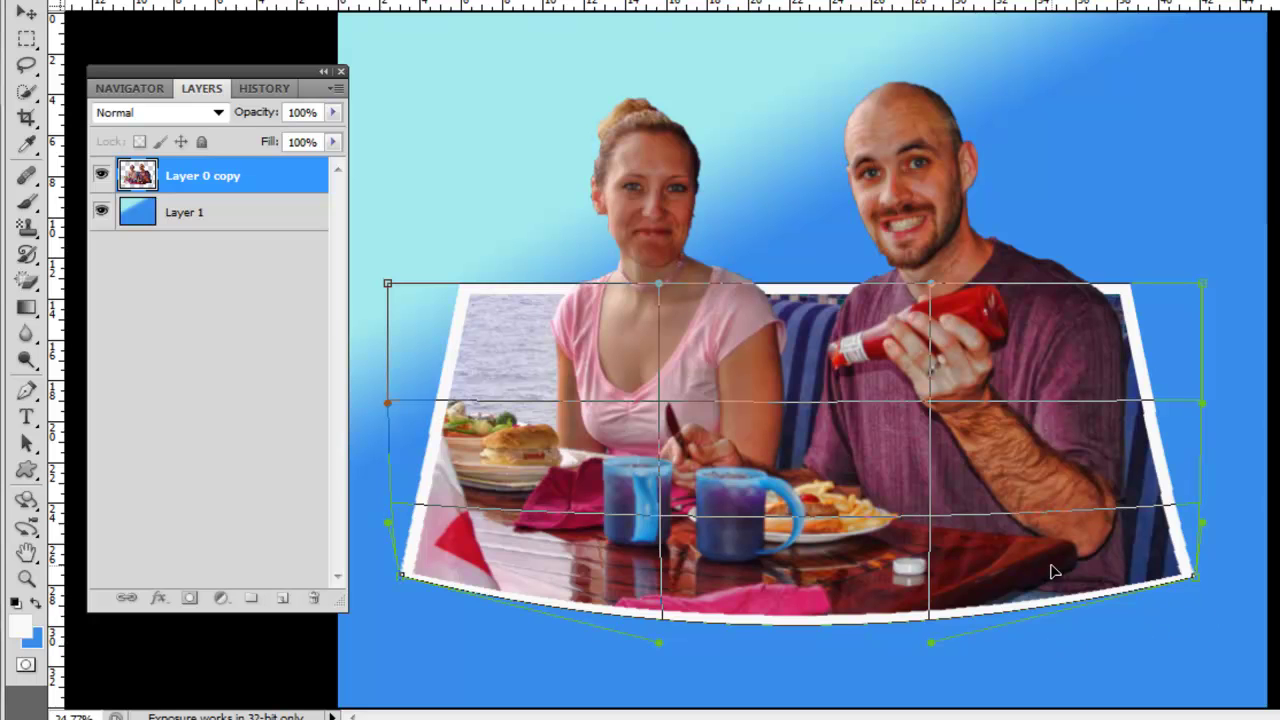
key("Return")
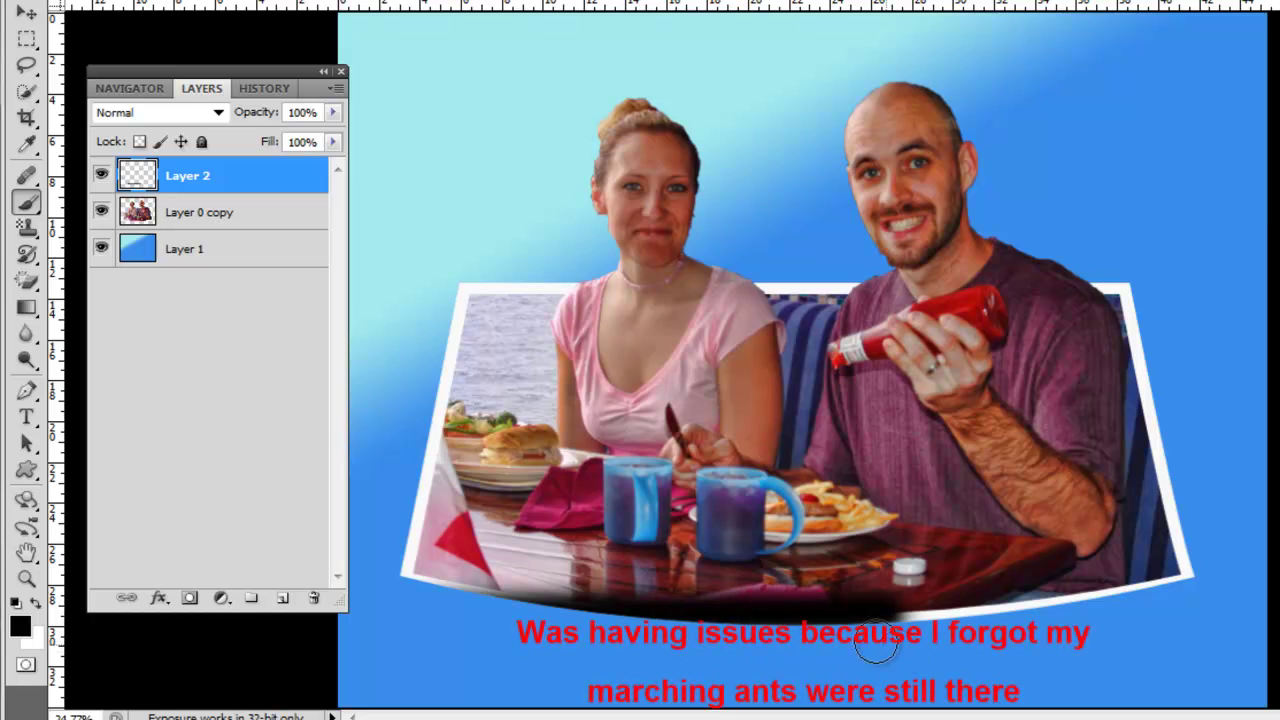
Undo the misplaced black shadow brush stroke
key("ctrl+z")
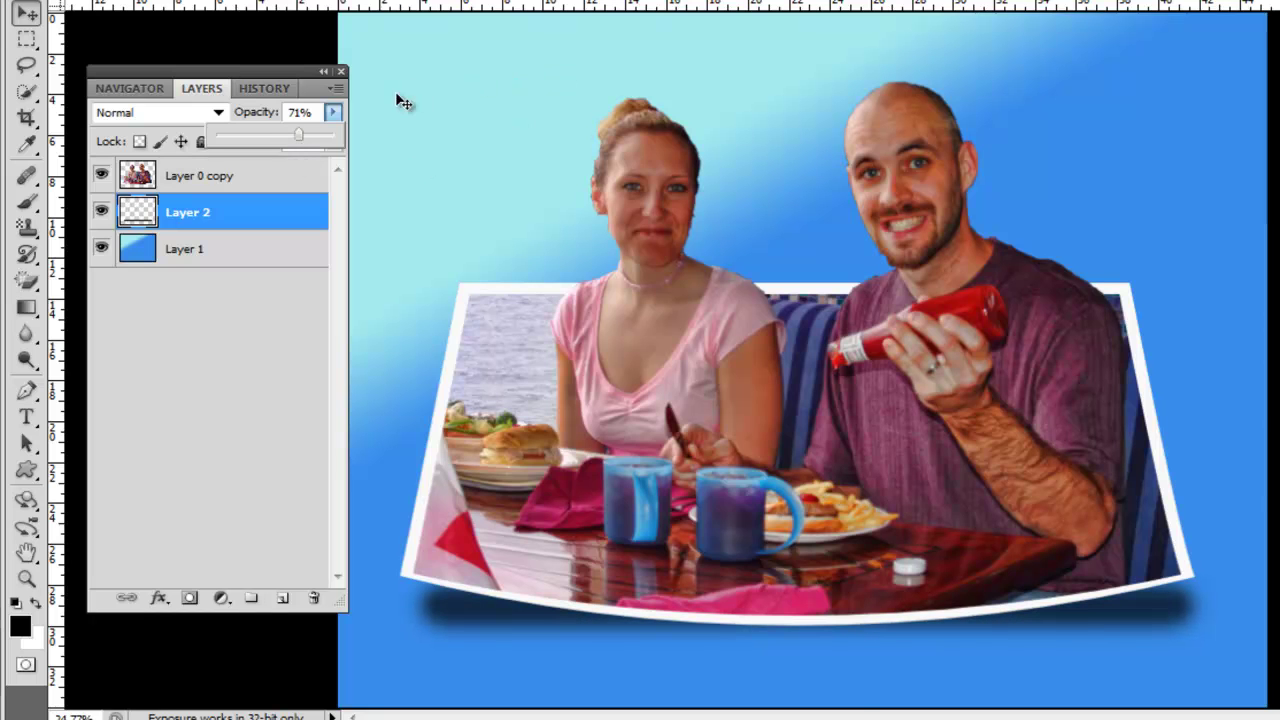
Flatten all layers into a single Background layer via the Layers panel menu
left_click(336, 88)
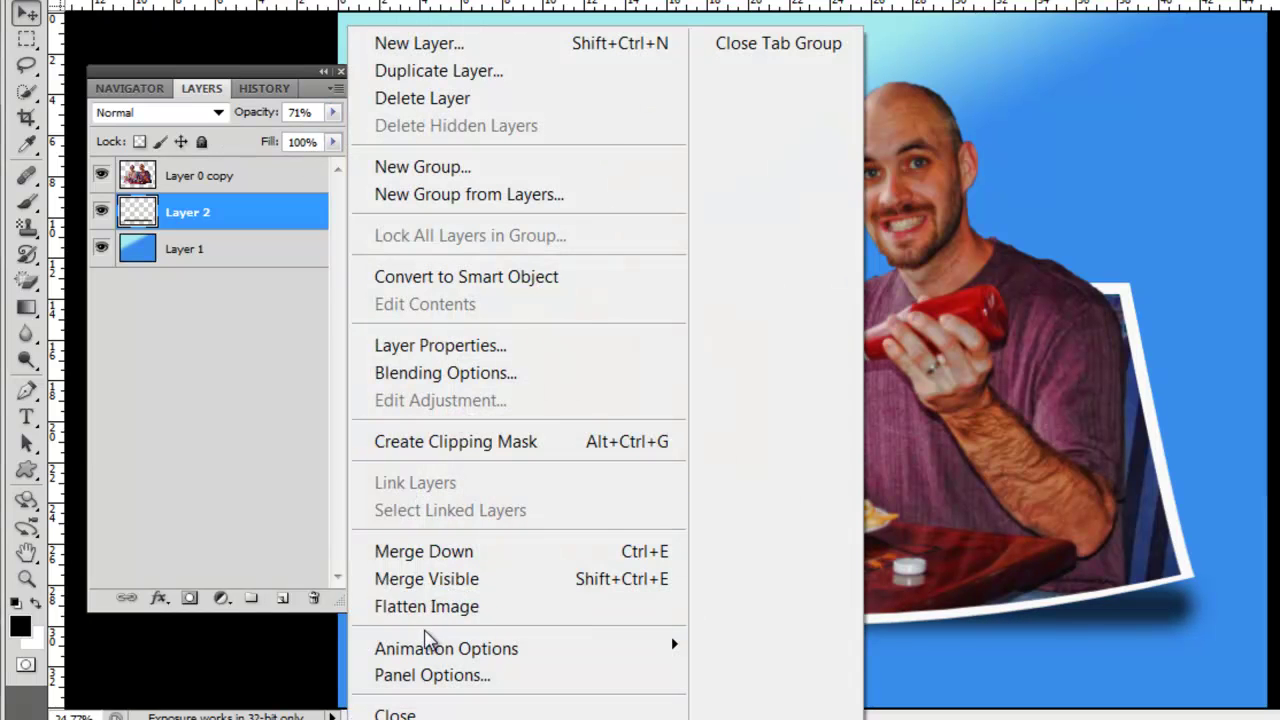
left_click(430, 606)
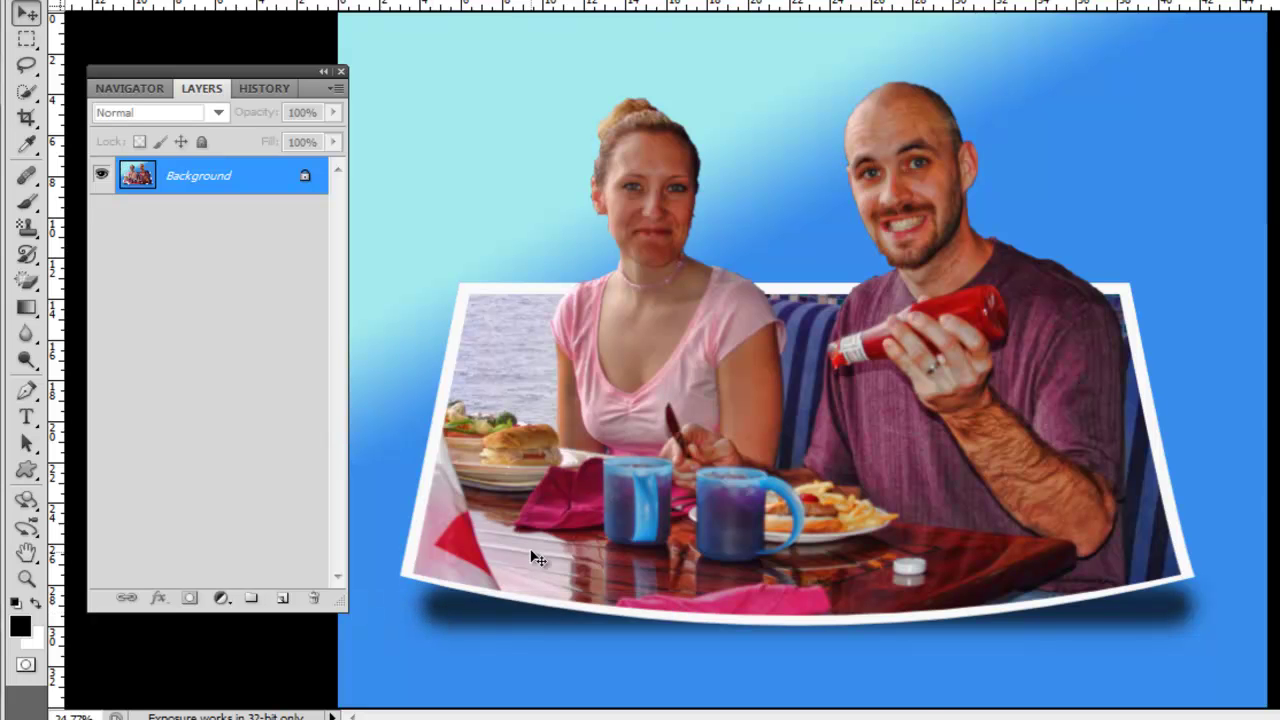